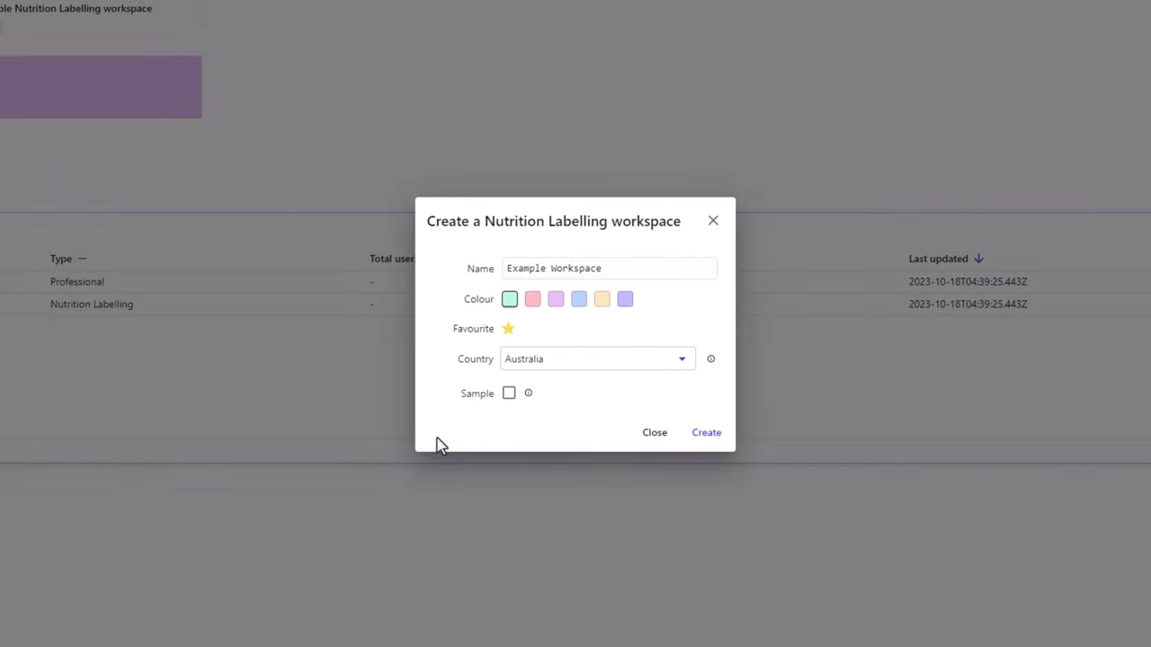
# Select Australia as the country for the new Nutrition Labelling workspace
pyautogui.click(680, 367)
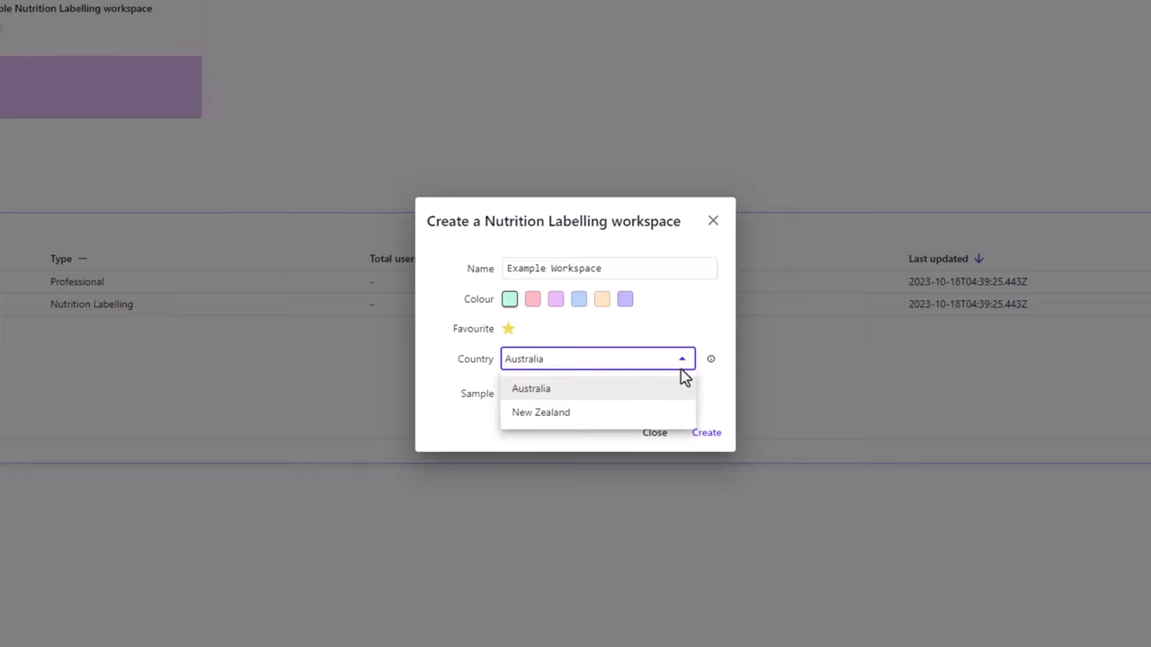
pyautogui.click(669, 390)
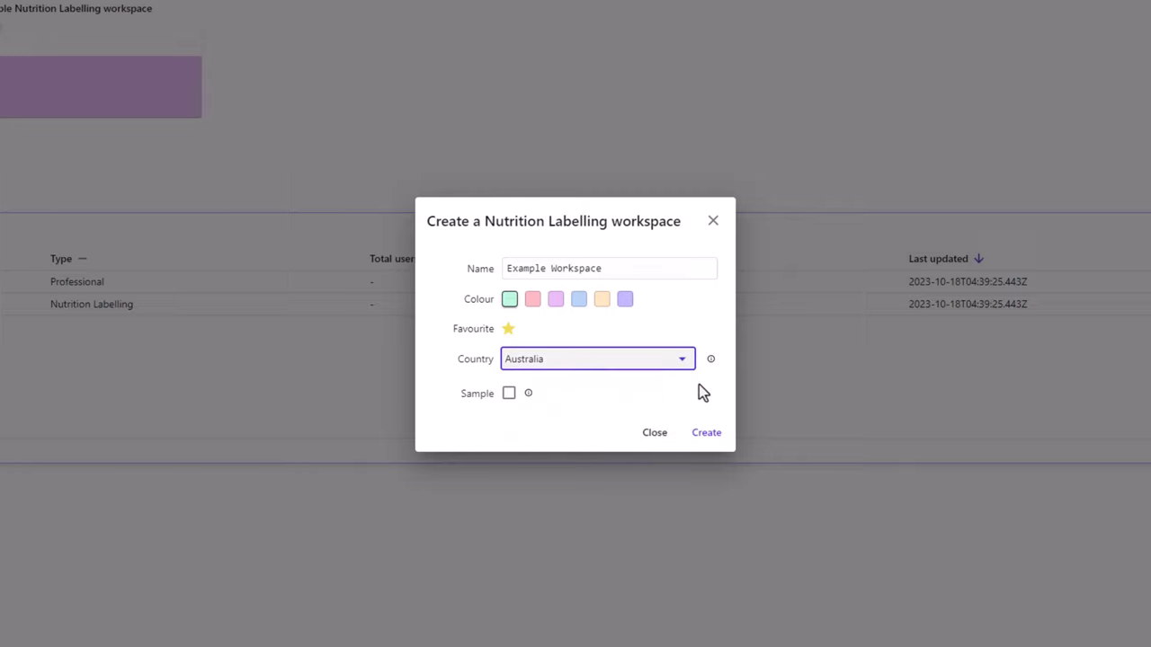
pyautogui.click(705, 393)
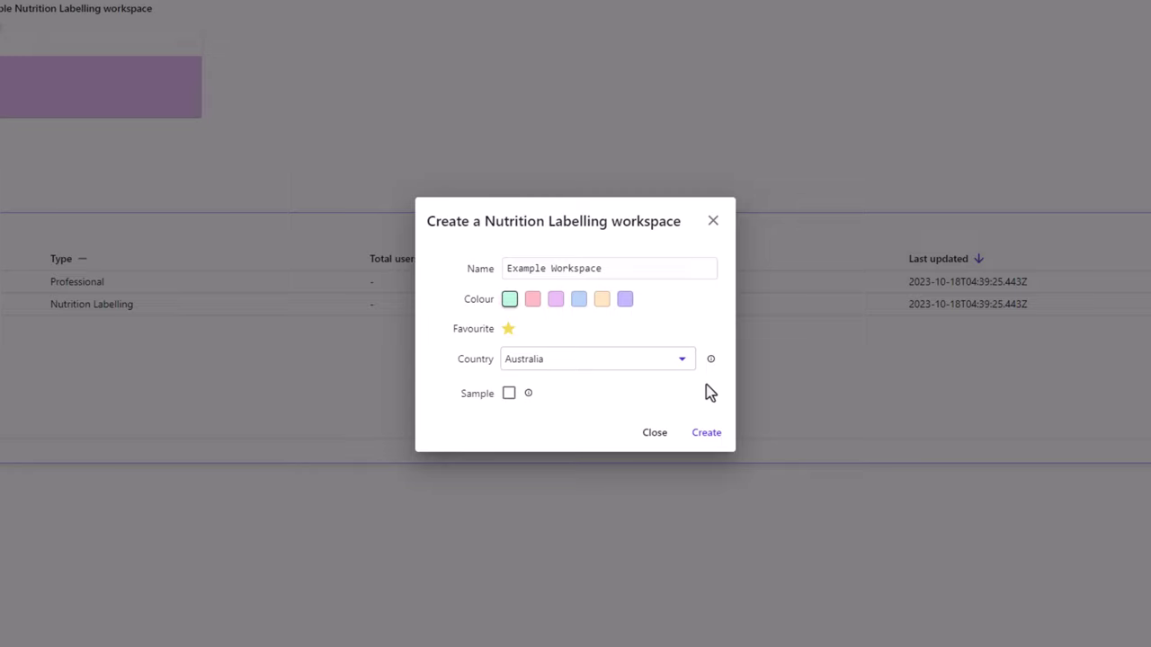
# Change the new workspace's country to New Zealand
pyautogui.click(679, 360)
pyautogui.click(656, 411)
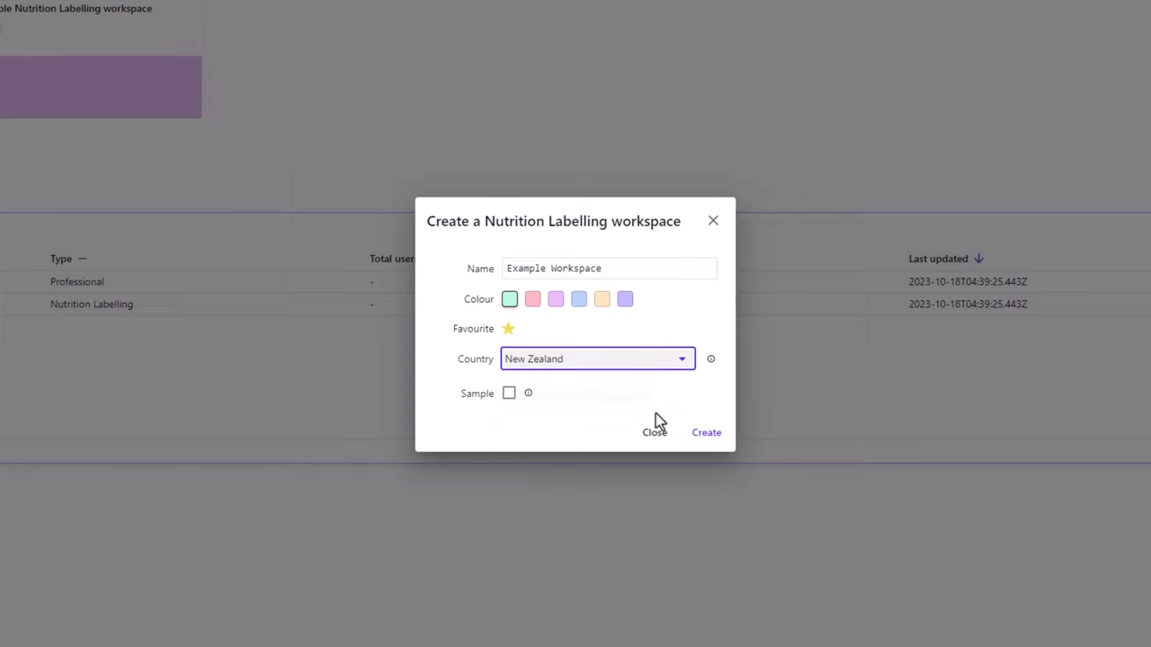
pyautogui.click(660, 412)
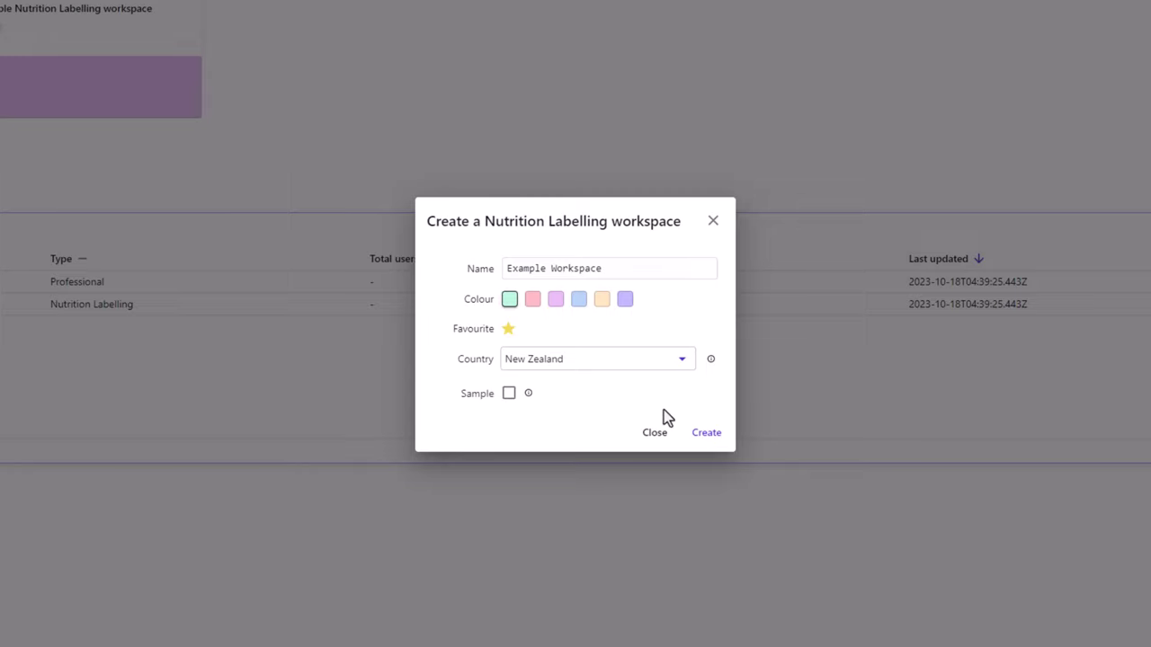
# Include the sample content and create the workspace named Example Workspace
pyautogui.click(509, 393)
pyautogui.click(707, 435)
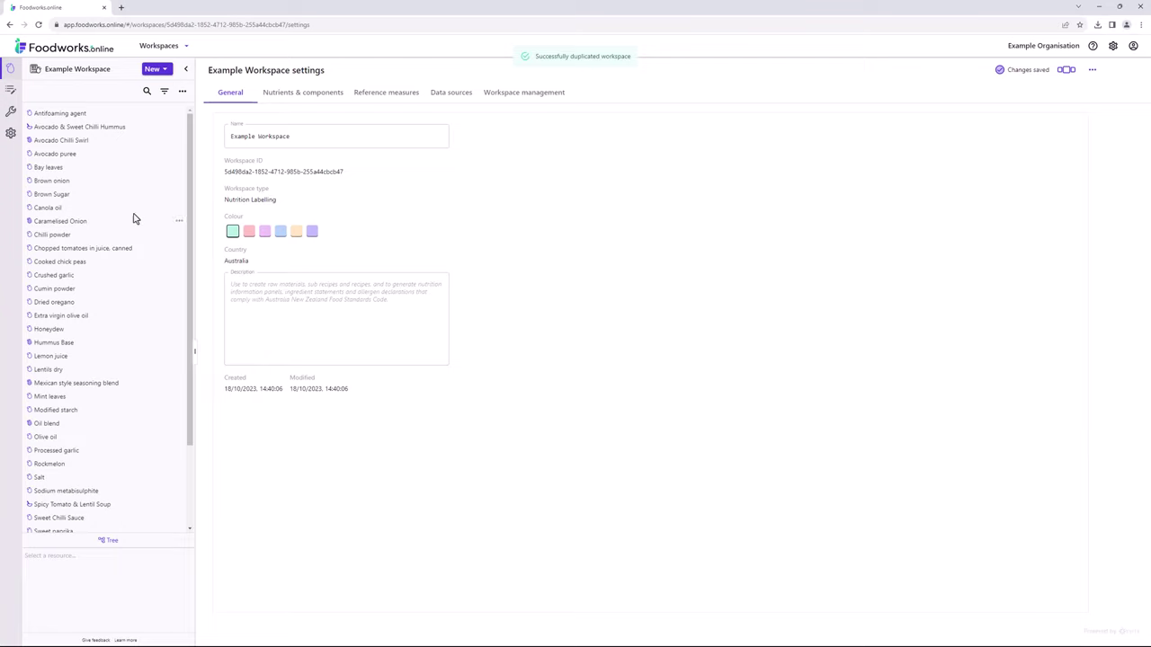
# Enable all Health Star Rating (HSR) nutrients and components in the workspace settings
pyautogui.click(12, 136)
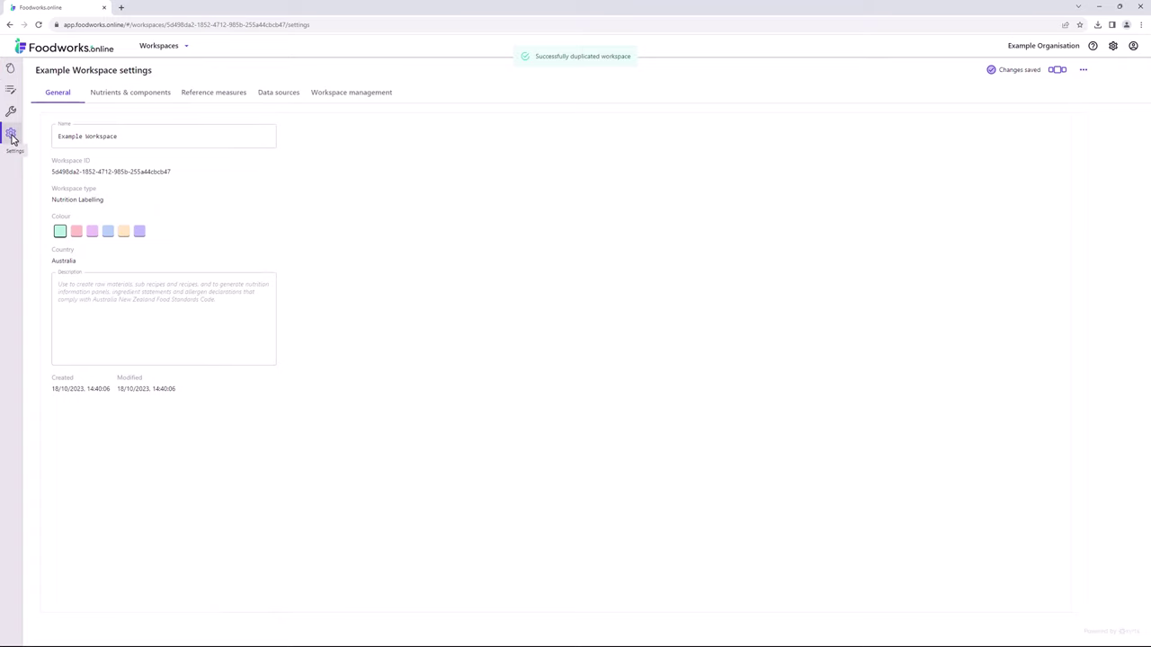
pyautogui.click(131, 100)
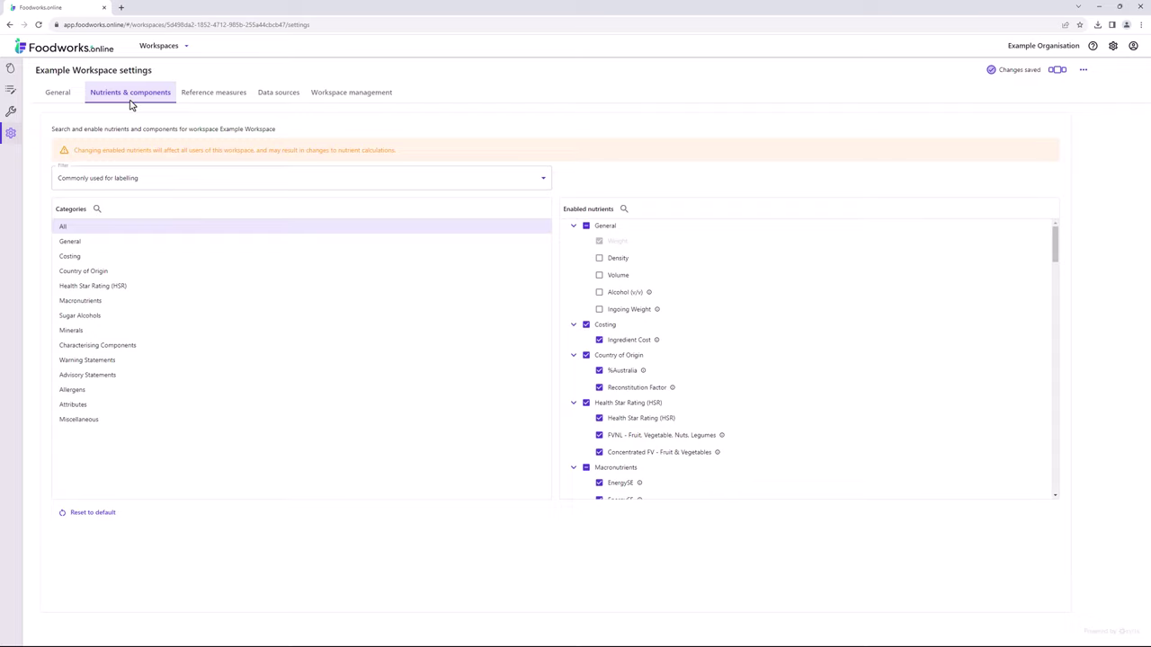
pyautogui.click(153, 290)
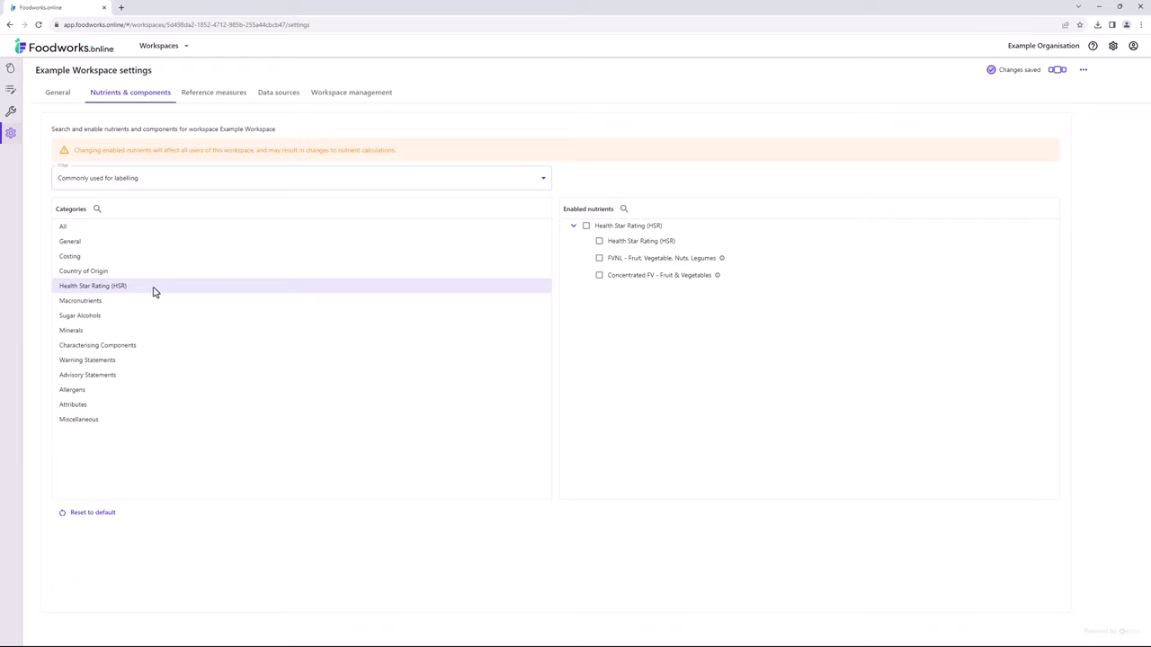
pyautogui.click(587, 227)
# Start a new raw material in the workspace and name it Example
pyautogui.click(9, 72)
pyautogui.click(153, 70)
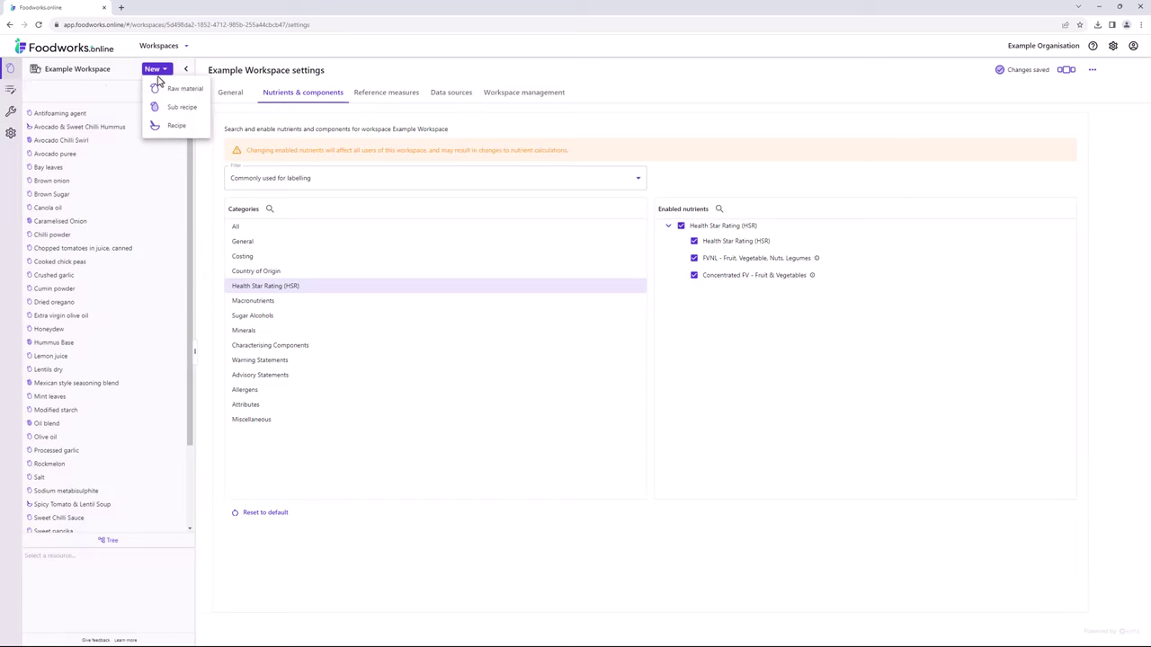
pyautogui.click(182, 89)
pyautogui.click(256, 131)
pyautogui.hotkey('ctrl', 'a')
pyautogui.write('Example')
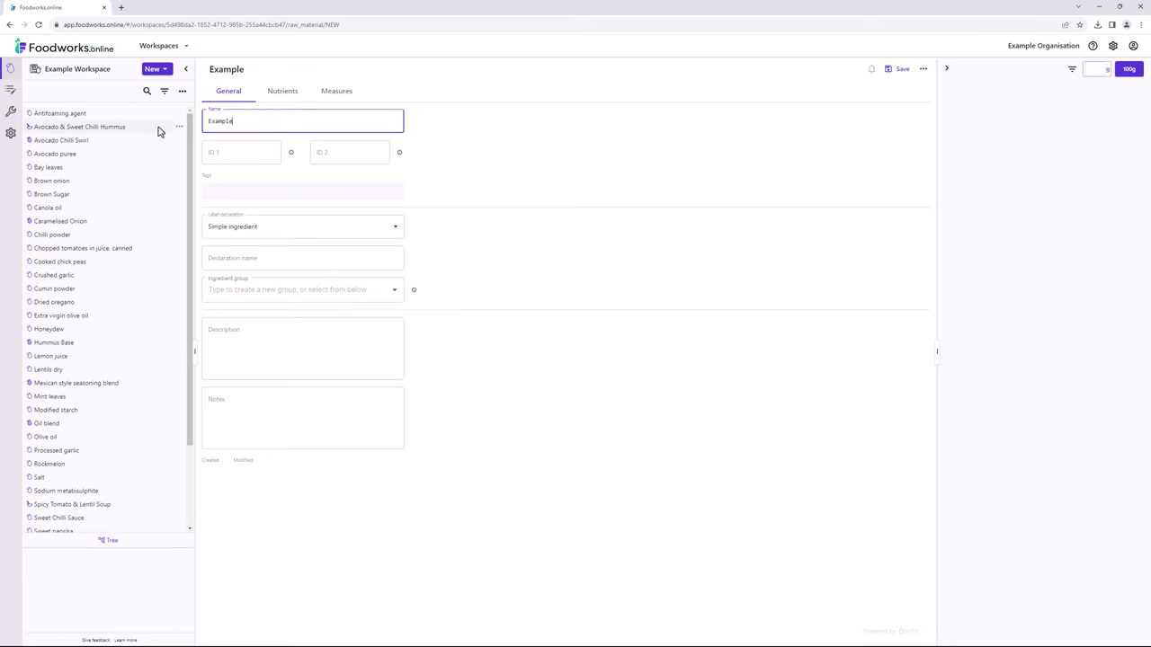
# Enter nutrient overrides for Example: FVNL 100%, Concentrated FV 0%, protein 5 g, total fat 5 g, saturated fat 2 g and carbohydrate 45 g
pyautogui.click(293, 95)
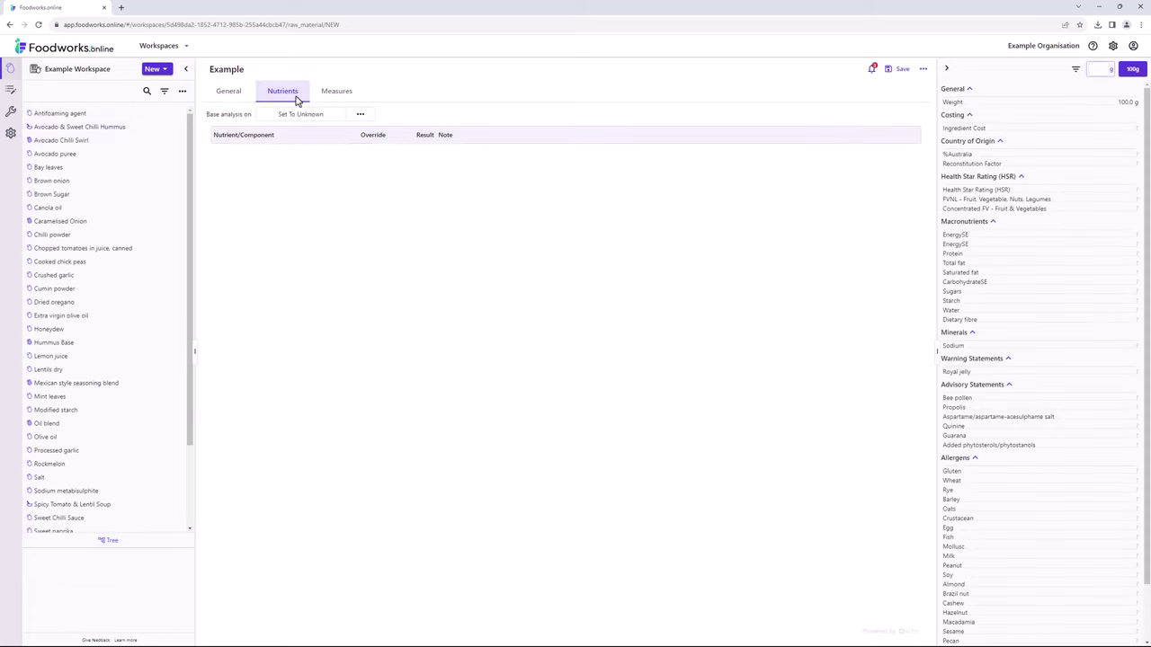
pyautogui.click(370, 375)
pyautogui.write('5')
pyautogui.click(378, 395)
pyautogui.write('5')
pyautogui.click(374, 415)
pyautogui.write('2')
pyautogui.click(375, 435)
pyautogui.write('4')
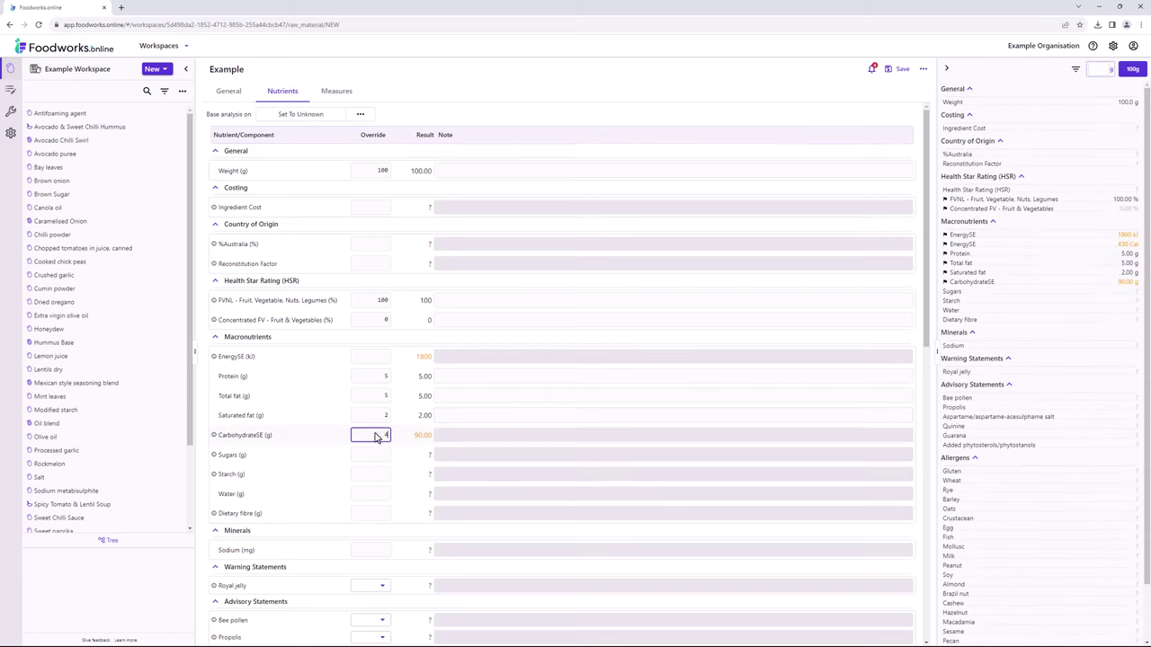
pyautogui.write('5')
# Override energy with 1051 kJ, sugars 2 g, starch 1 g, water 30 g, dietary fibre 2 g and sodium 10 mg, and save the raw material
pyautogui.click(376, 455)
pyautogui.write('2')
pyautogui.click(374, 474)
pyautogui.write('1')
pyautogui.click(374, 495)
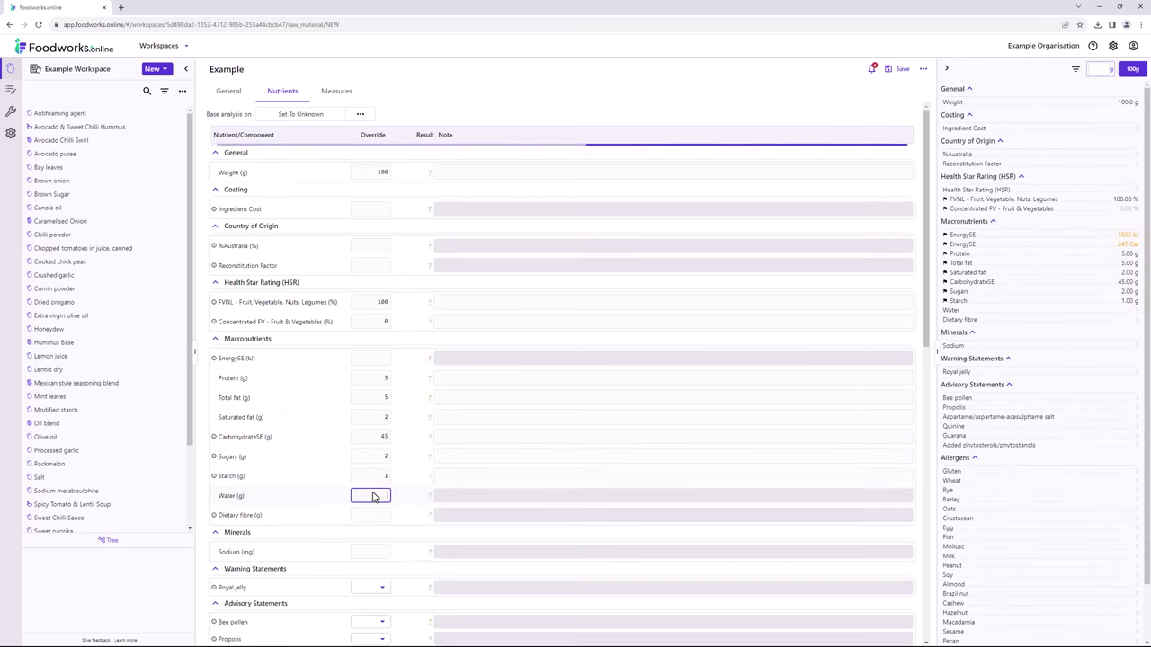
pyautogui.write('30')
pyautogui.click(375, 514)
pyautogui.write('2')
pyautogui.click(371, 554)
pyautogui.write('1')
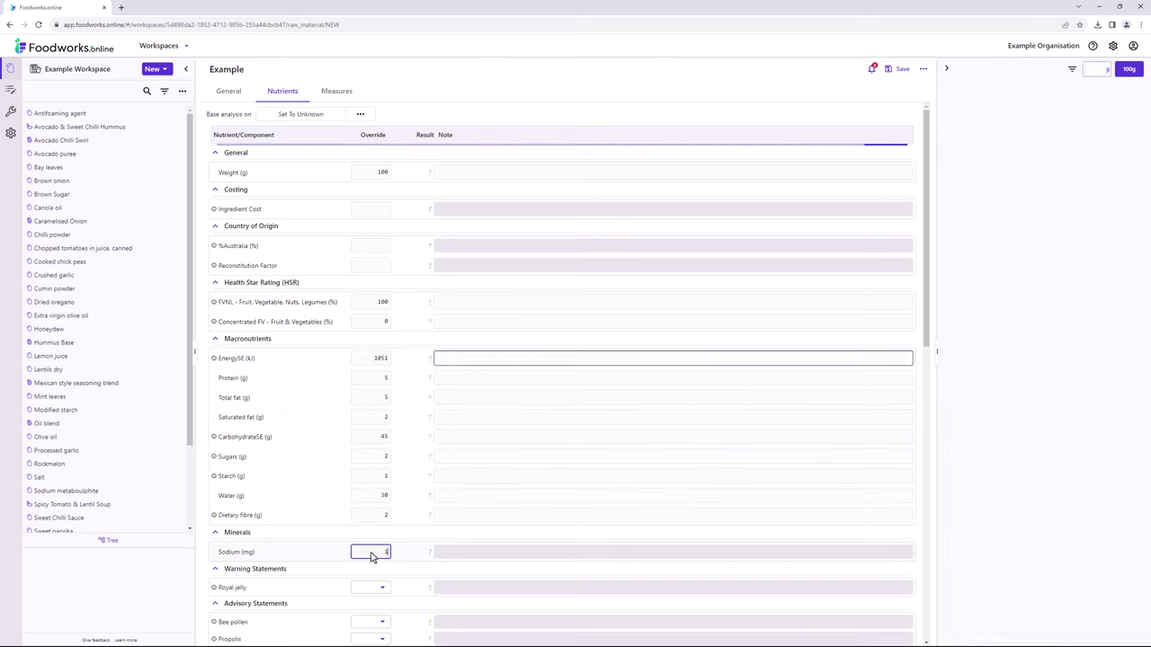
pyautogui.write('0')
pyautogui.click(889, 71)
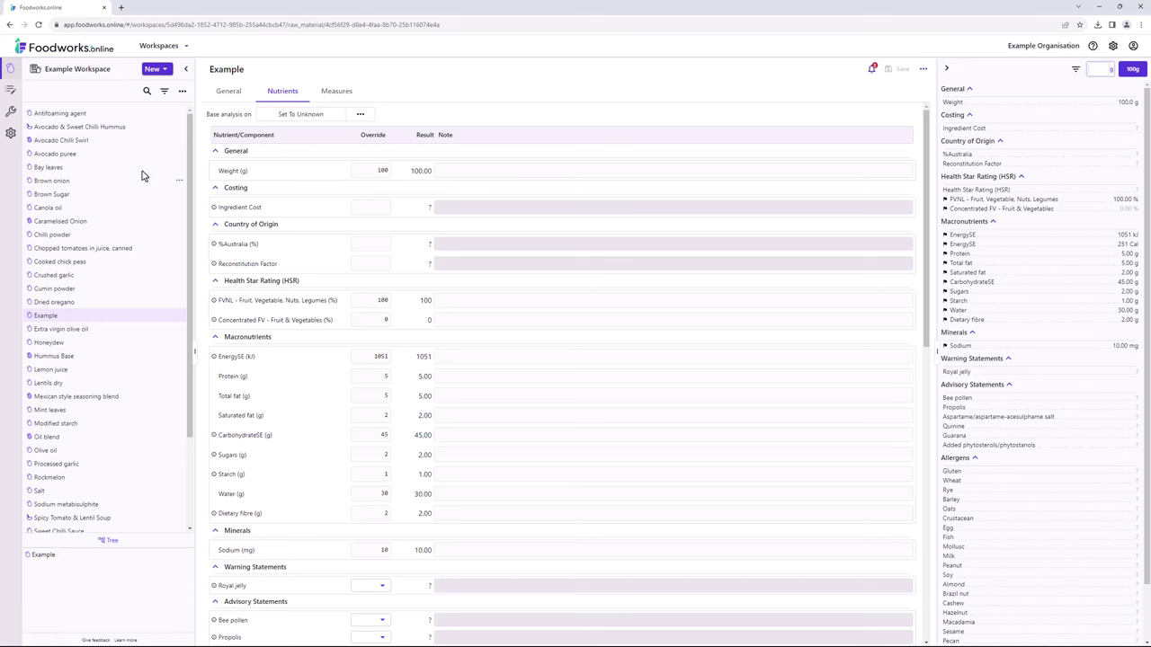
# Review the raw materials' FVNL and CFV values in the bulk editor
pyautogui.click(11, 92)
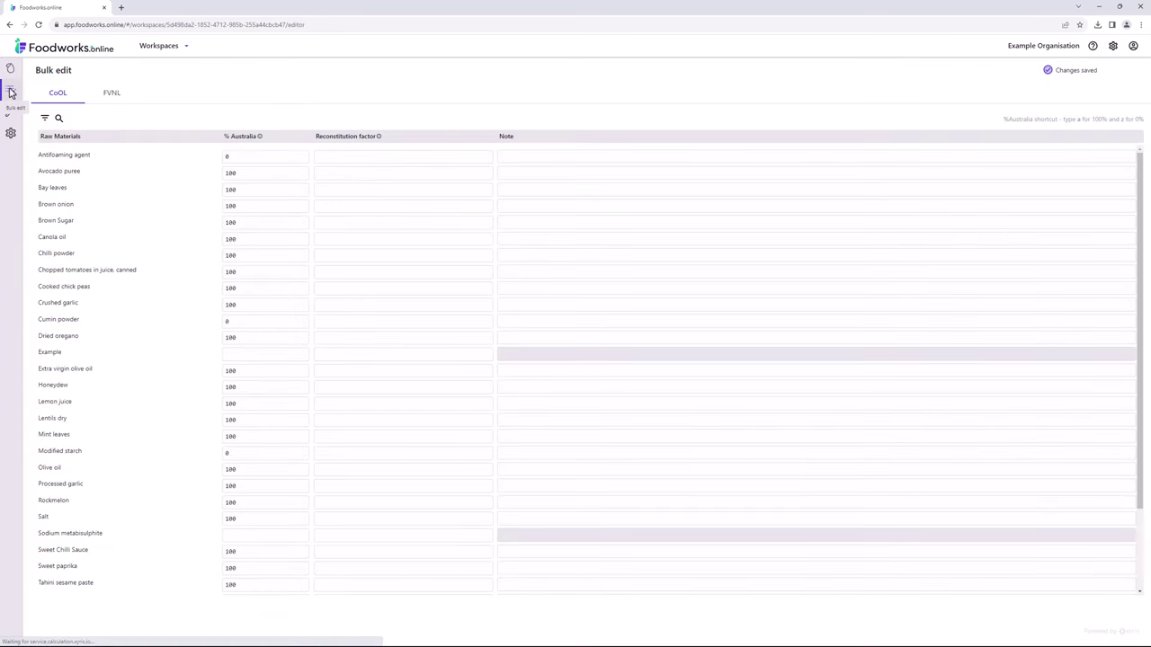
pyautogui.click(108, 94)
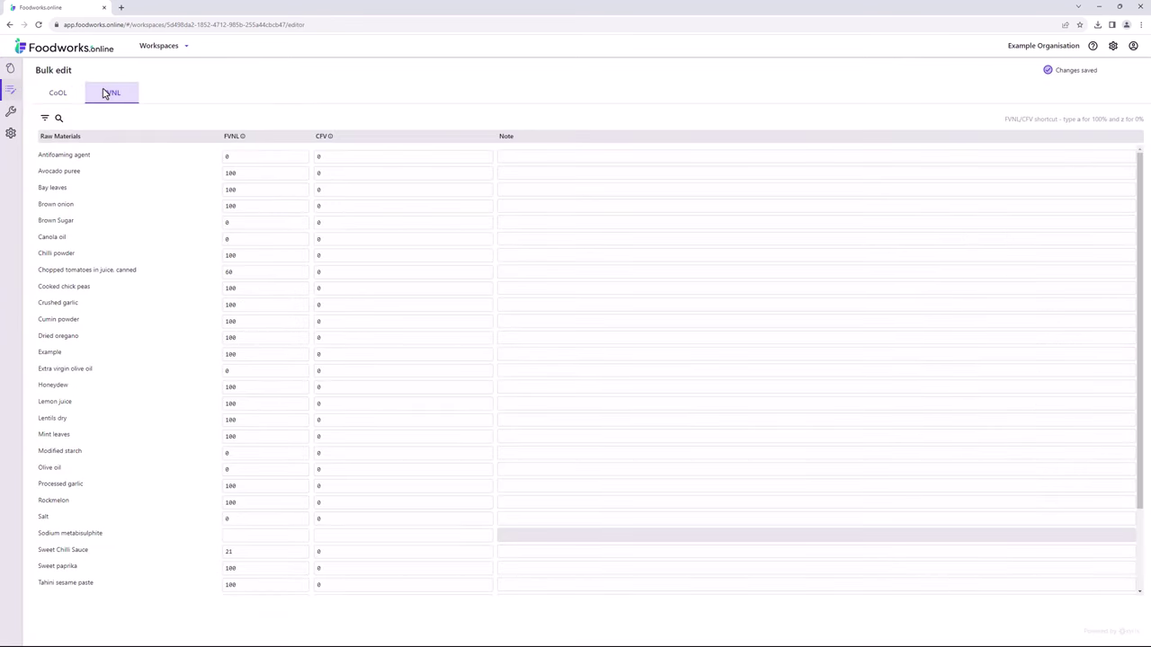
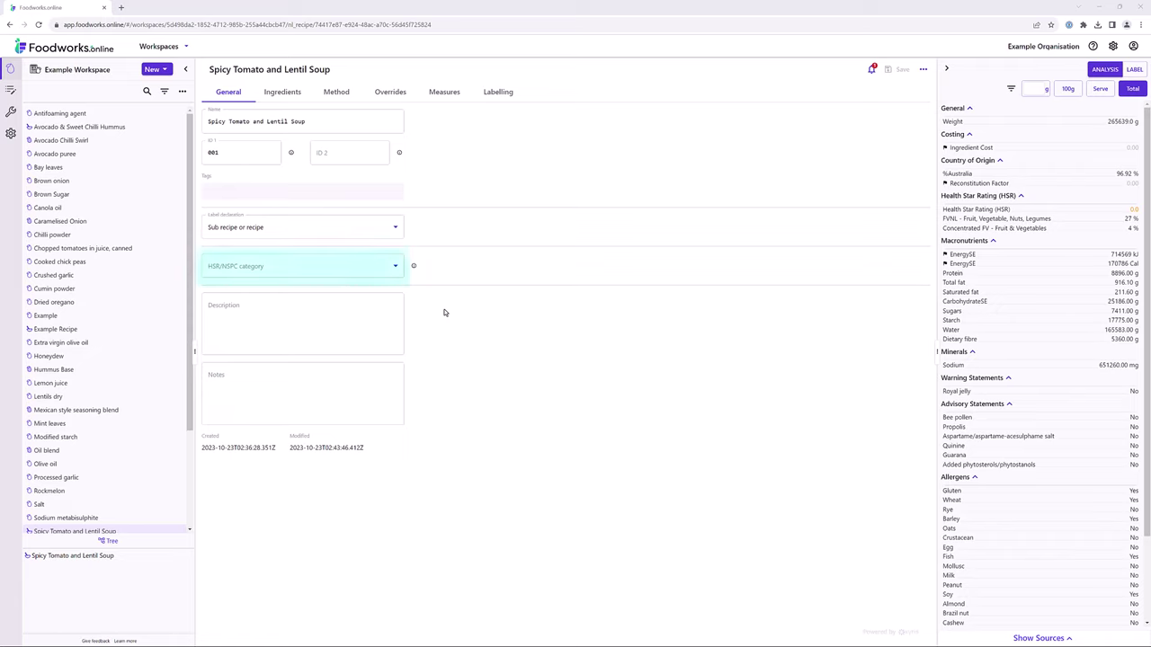
# Set the HSR/NSPC category of the Spicy Tomato and Lentil Soup recipe to Category 2
pyautogui.click(352, 272)
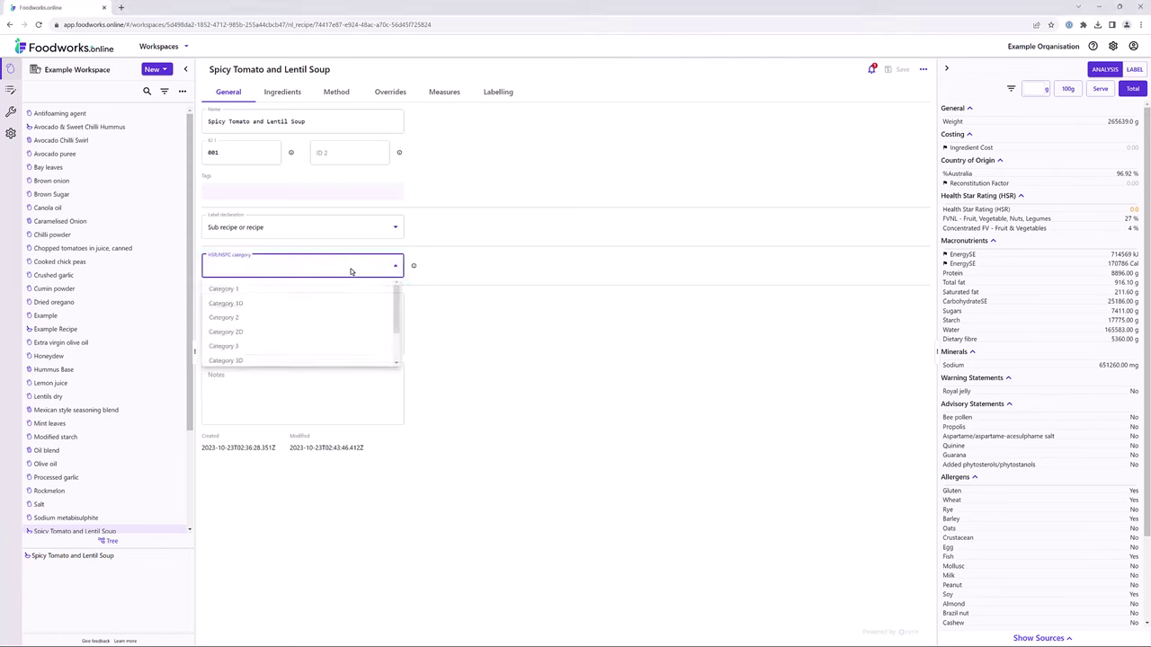
pyautogui.click(345, 319)
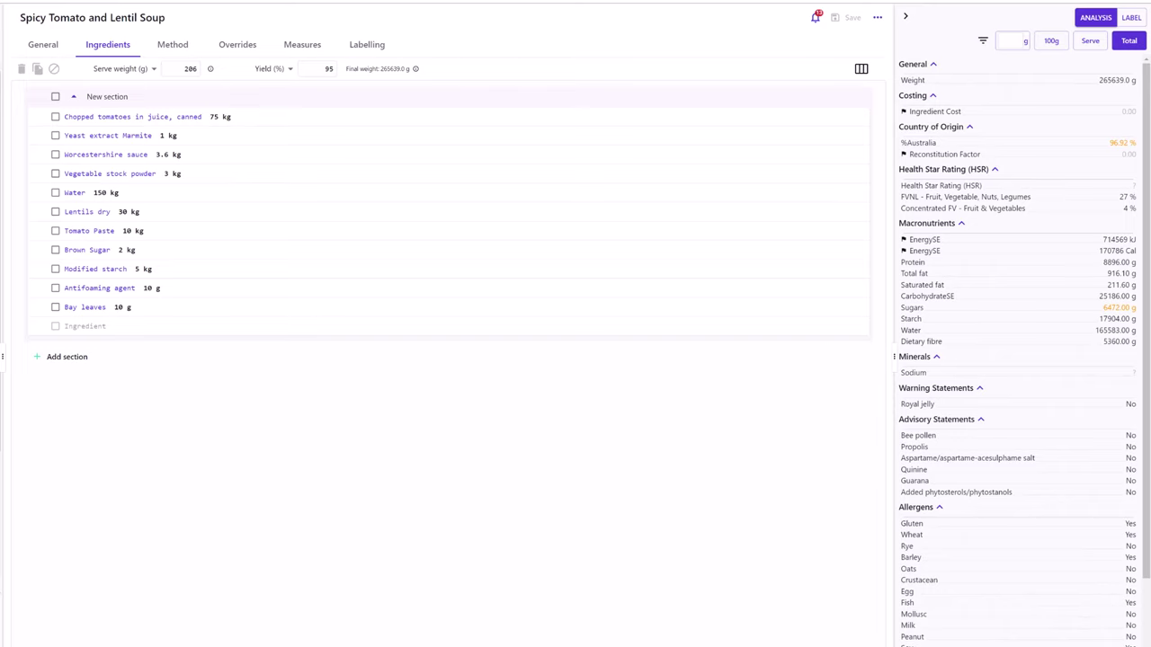
# Show sodium per ingredient, open the raw material Chopped tomatoes in juice, canned, set its sodium to 14 mg and save it
pyautogui.click(1037, 376)
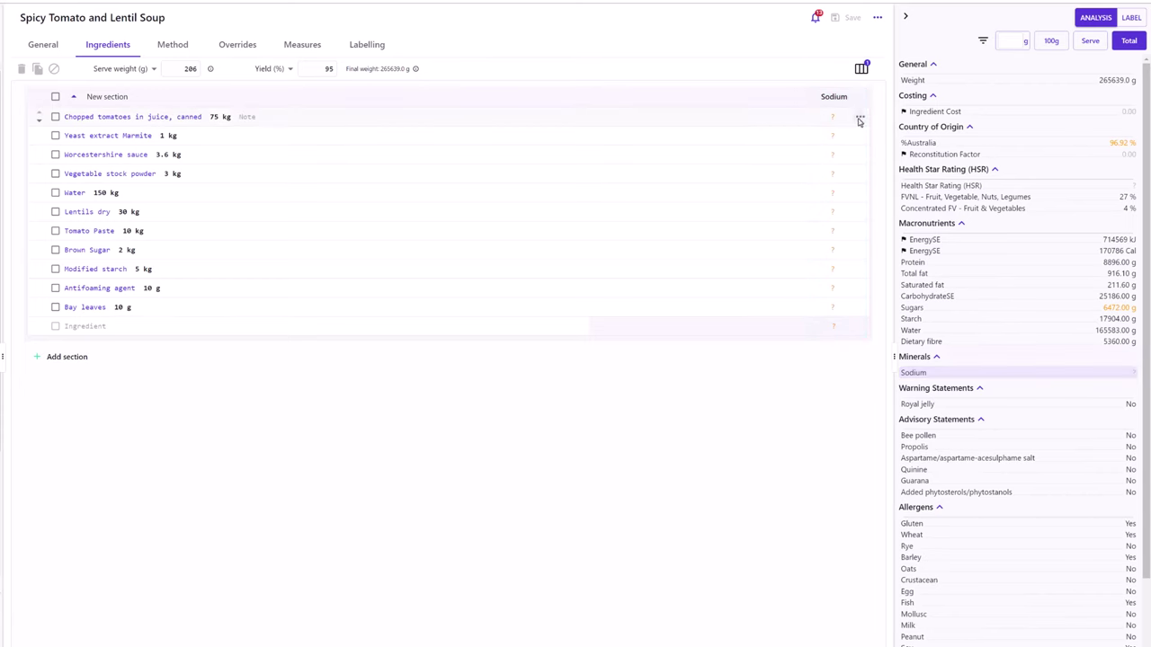
pyautogui.click(860, 117)
pyautogui.click(904, 170)
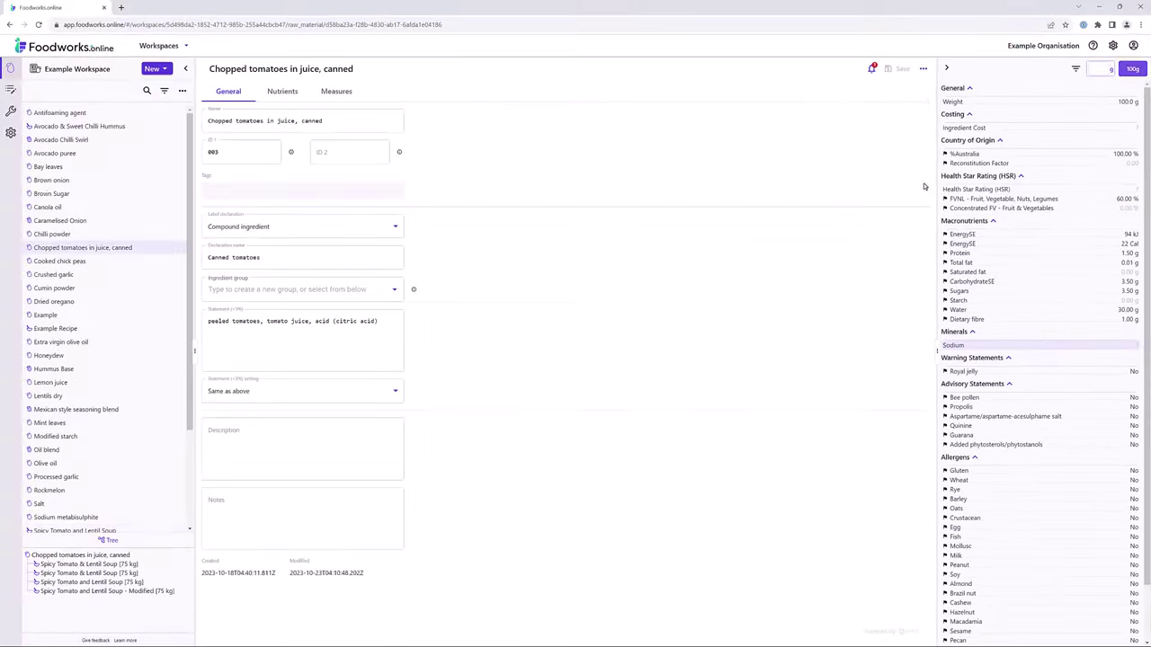
pyautogui.click(222, 75)
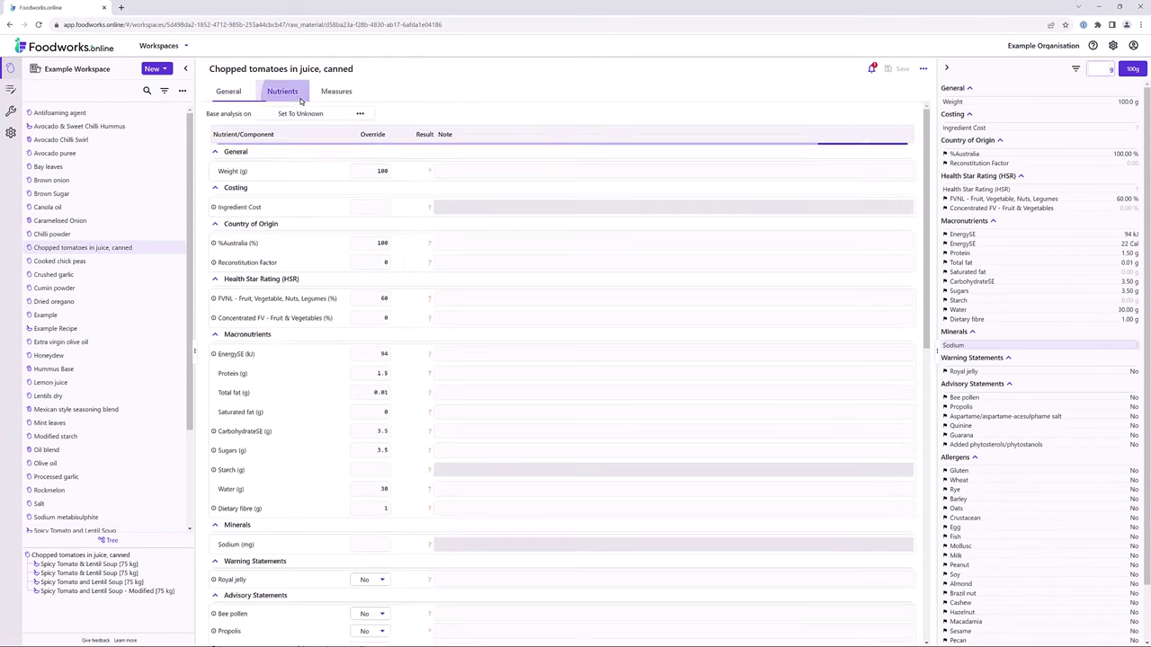
pyautogui.click(374, 545)
pyautogui.write('14')
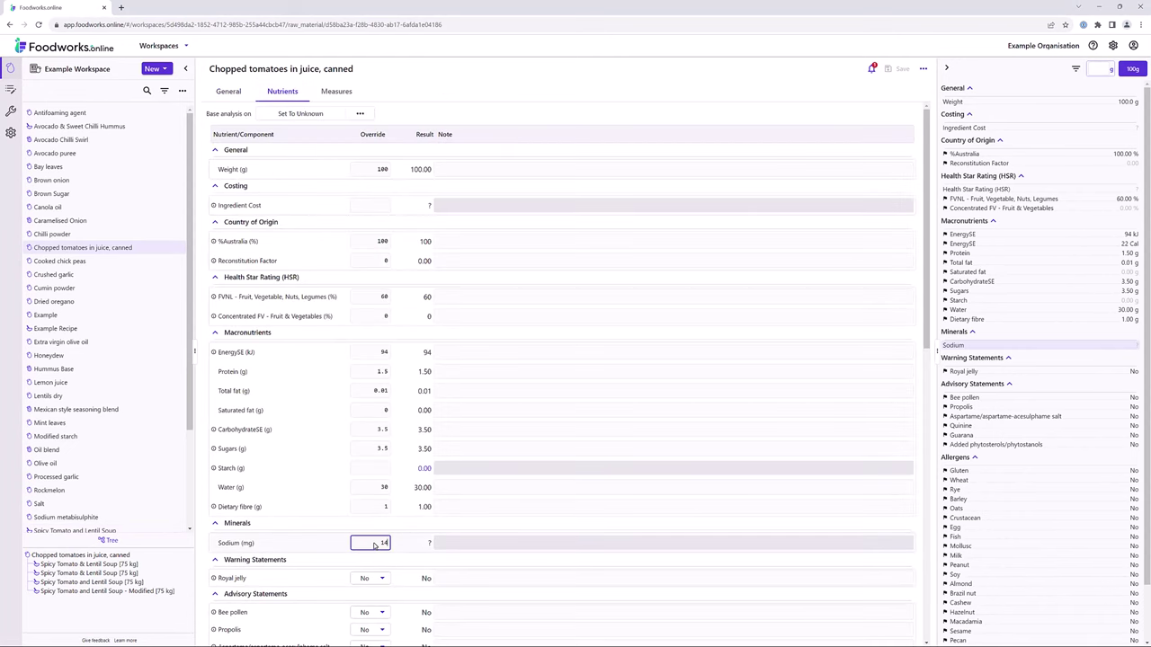
pyautogui.click(897, 69)
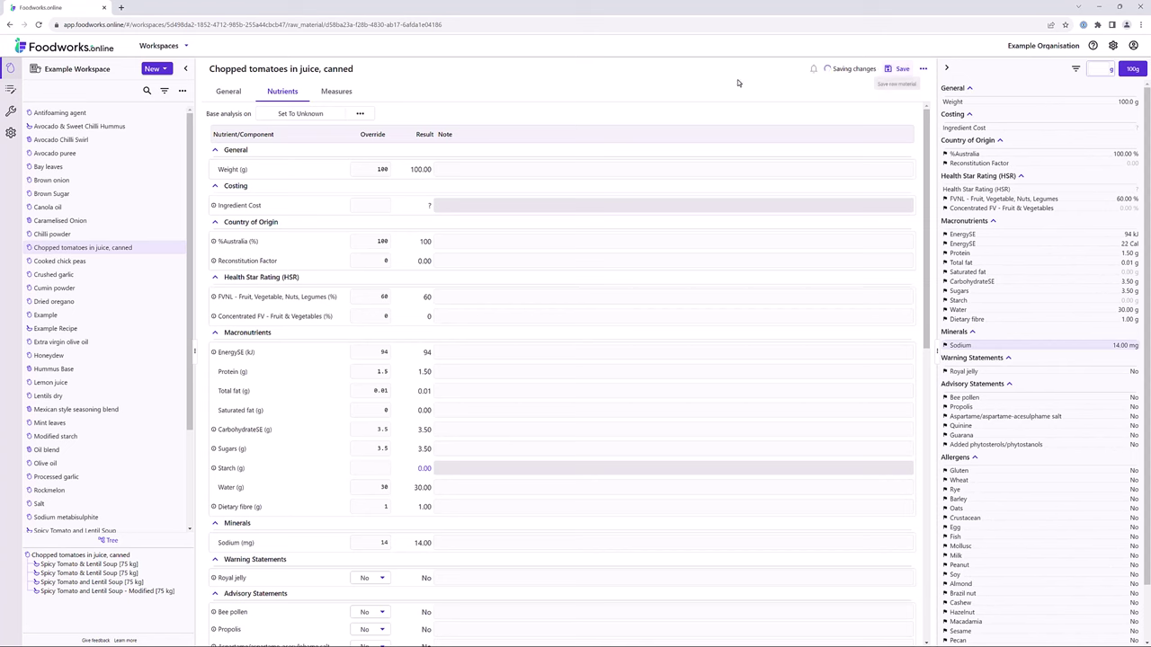
# Return to the Spicy Tomato and Lentil Soup ingredients and show the sugars contribution of each ingredient
pyautogui.click(11, 25)
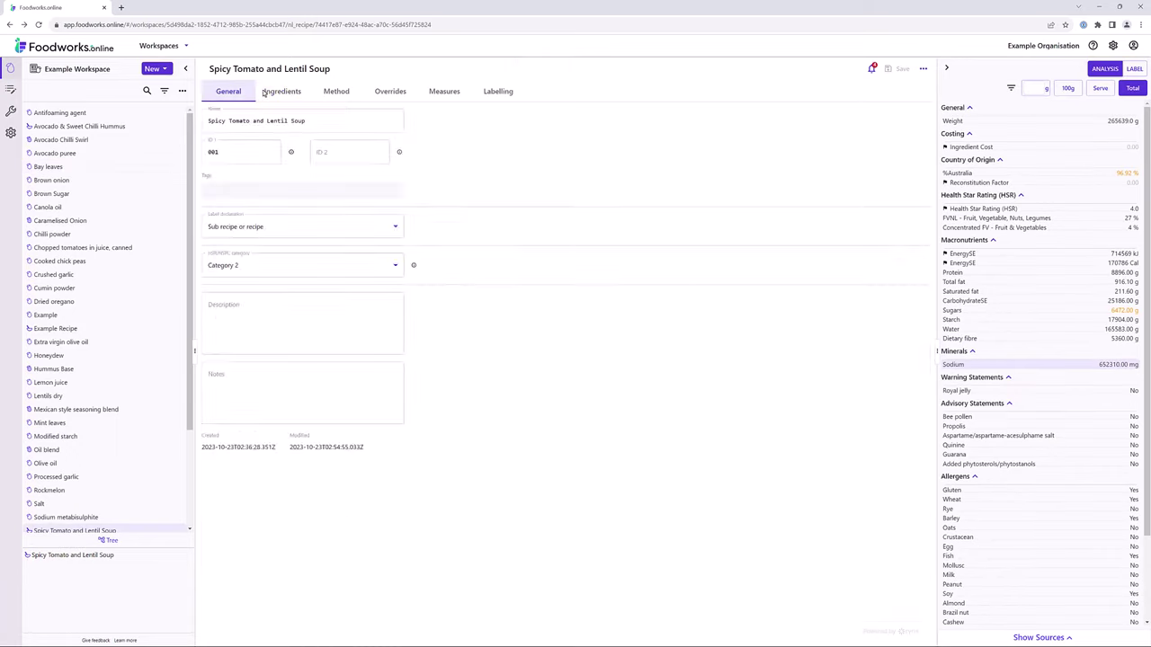
pyautogui.click(282, 91)
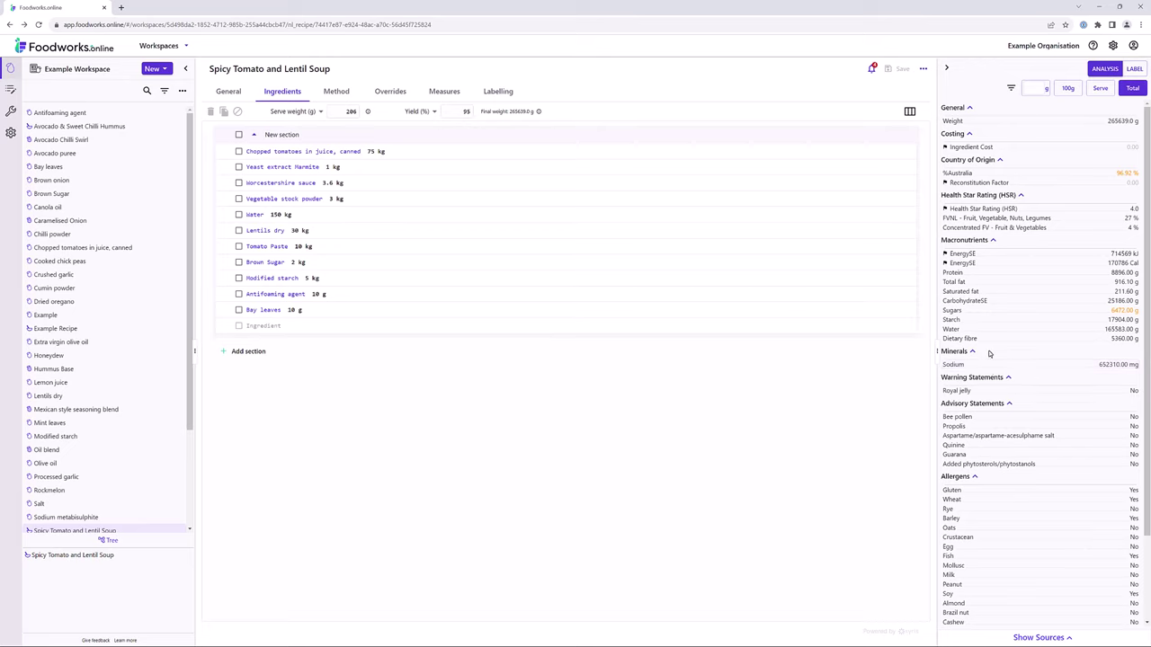
pyautogui.click(991, 312)
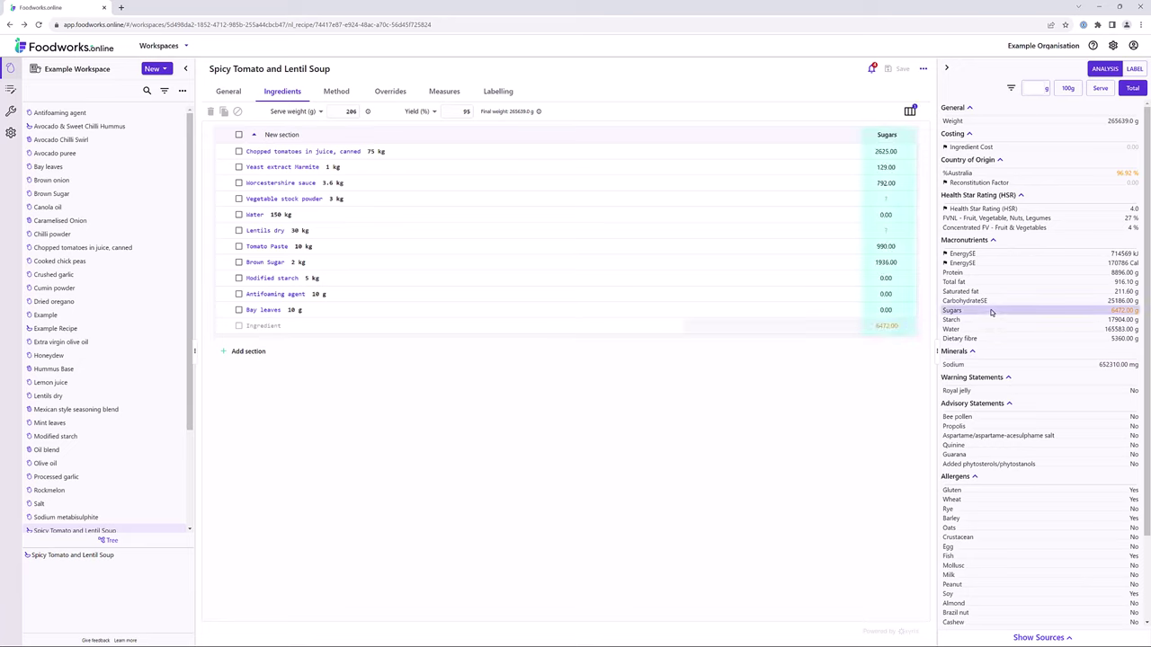
pyautogui.click(992, 312)
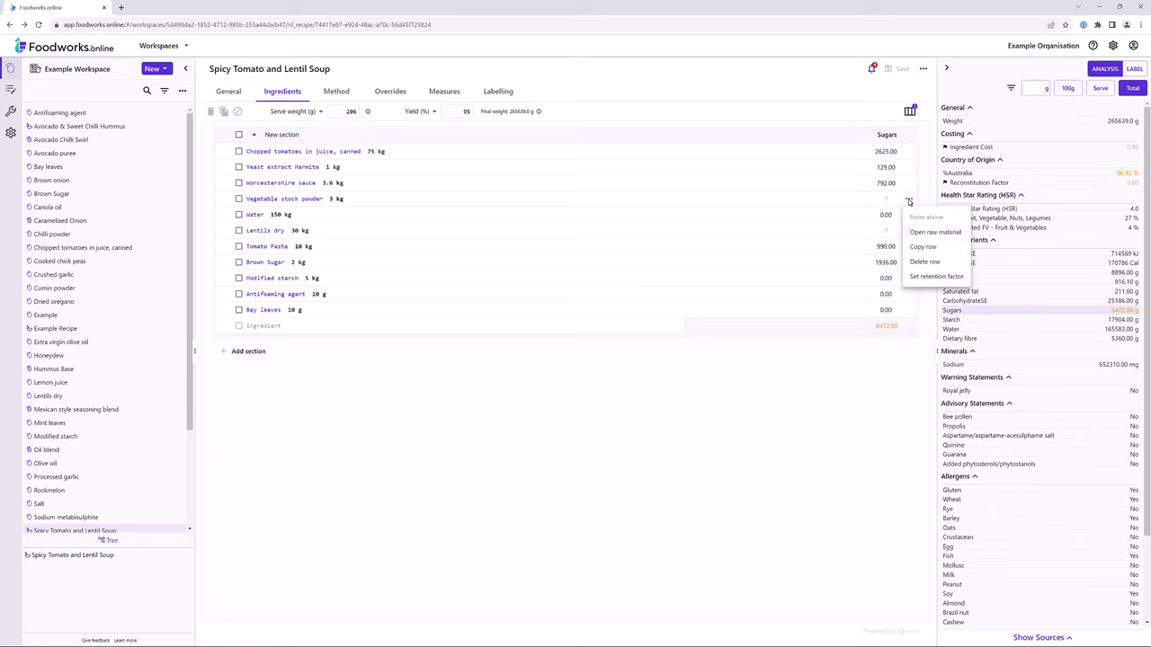
# Open the Vegetable stock powder raw material, set its sugars to 4.3 g, save it and return to the soup recipe
pyautogui.click(921, 209)
pyautogui.click(282, 91)
pyautogui.click(379, 449)
pyautogui.write('4.3')
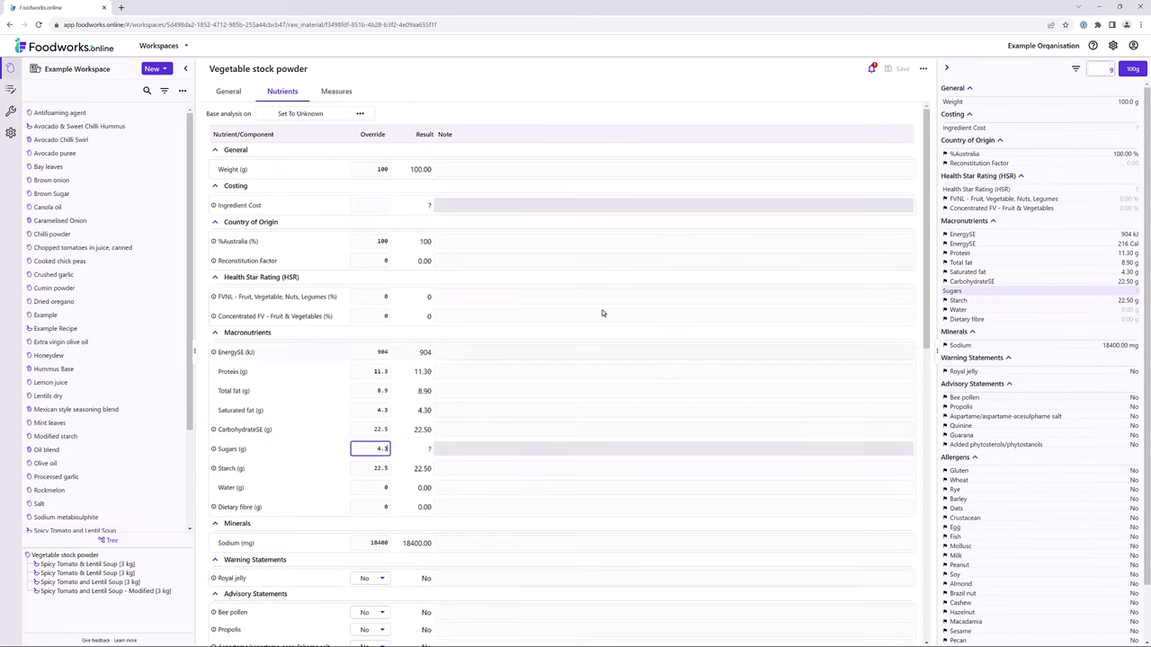
pyautogui.click(895, 69)
pyautogui.click(11, 26)
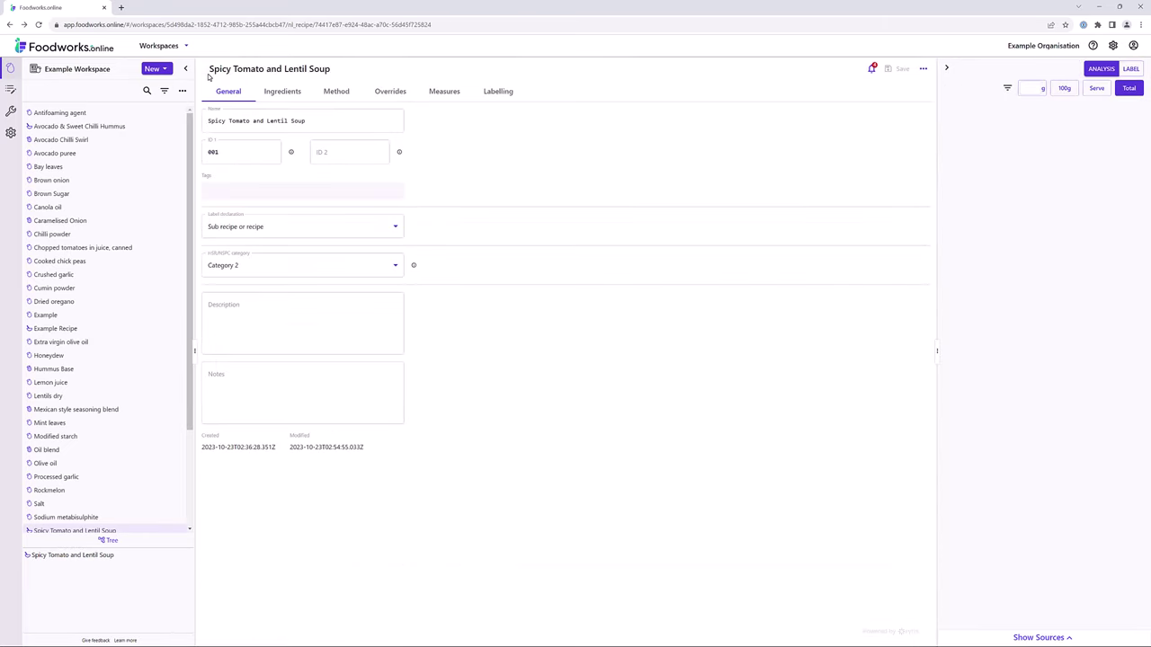
# Open the Lentils dry raw material from the ingredients, set its sugars to 2.7 g, save it and return to the soup's ingredients
pyautogui.click(282, 91)
pyautogui.click(908, 236)
pyautogui.click(926, 270)
pyautogui.click(281, 91)
pyautogui.click(376, 450)
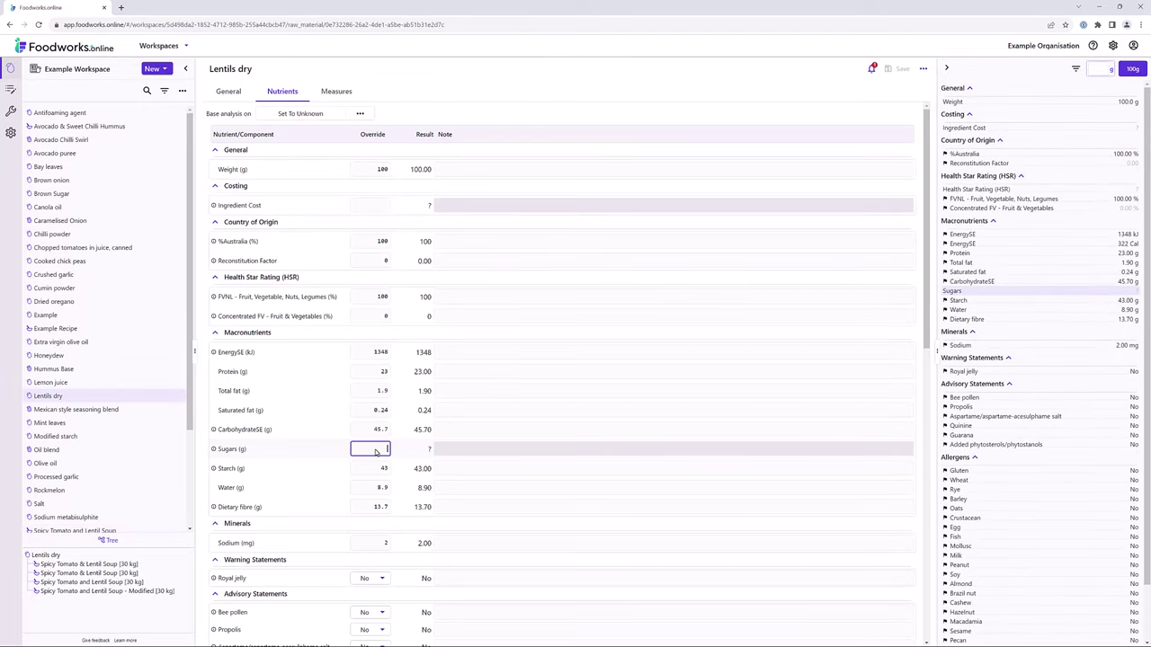
pyautogui.write('2.7')
pyautogui.click(902, 68)
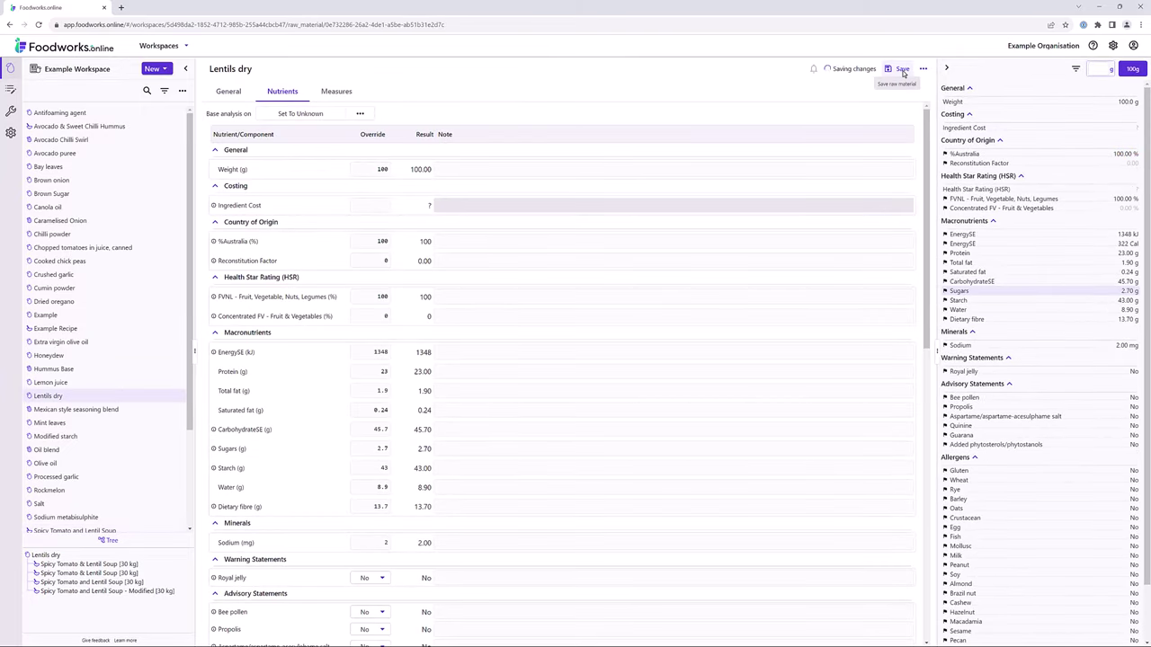
pyautogui.click(11, 24)
pyautogui.click(288, 92)
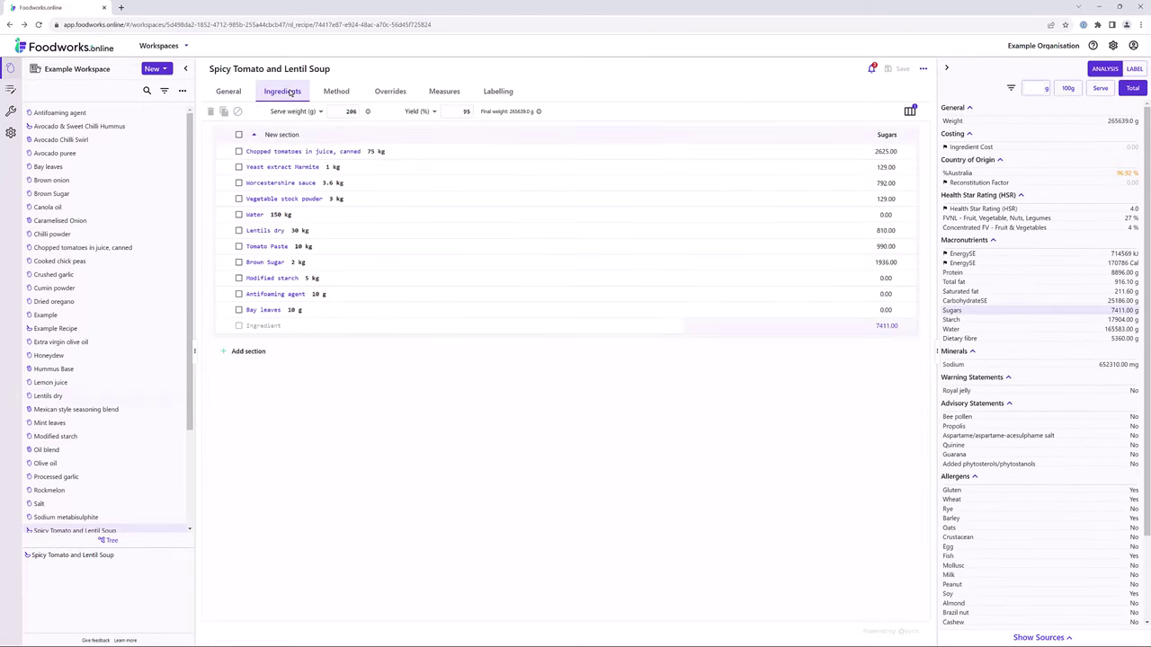
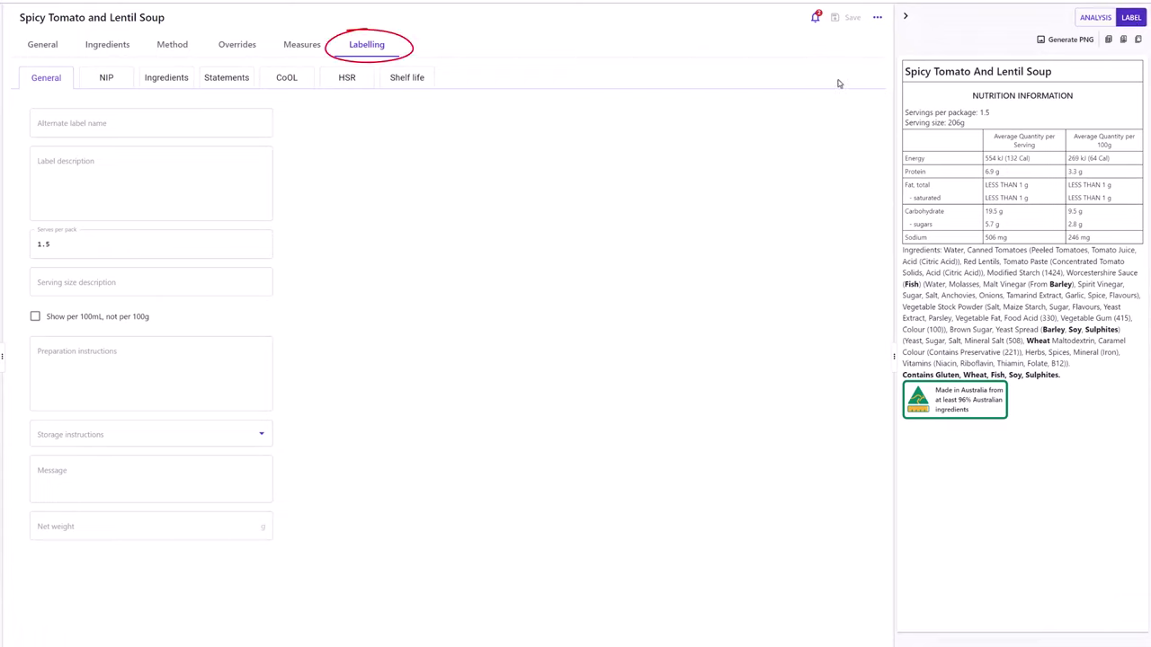
# Show the HSR on the soup's label, try HSR Only and HSR + Energy, and choose HSR + Energy + 3 prescribed nutrients
pyautogui.click(348, 81)
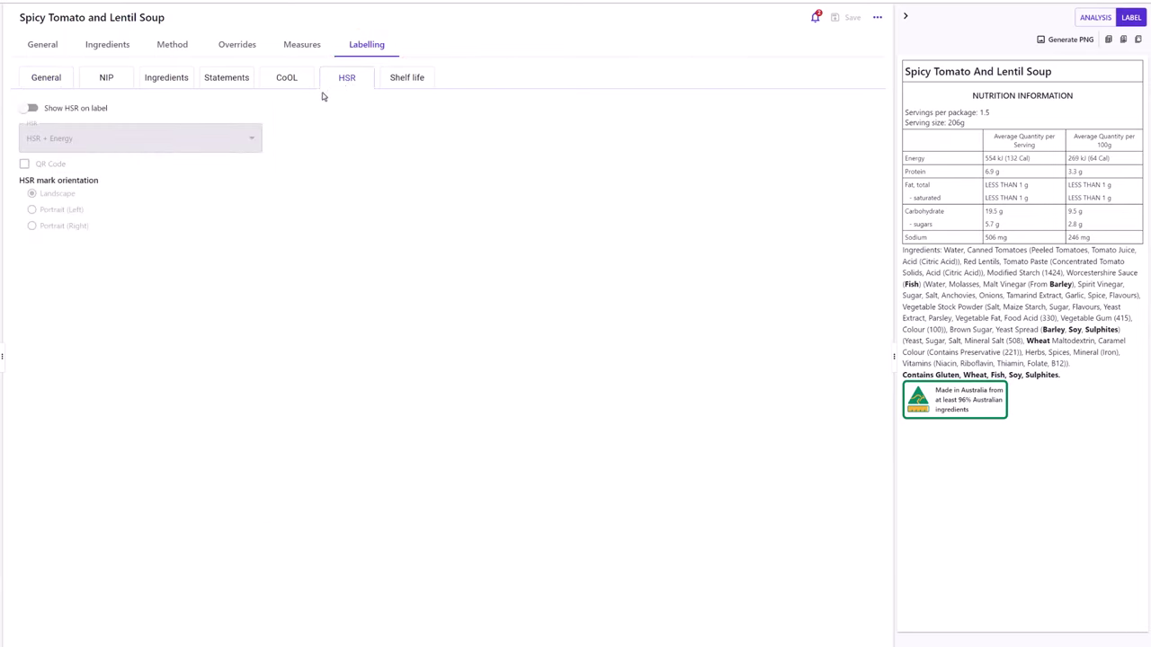
pyautogui.click(29, 111)
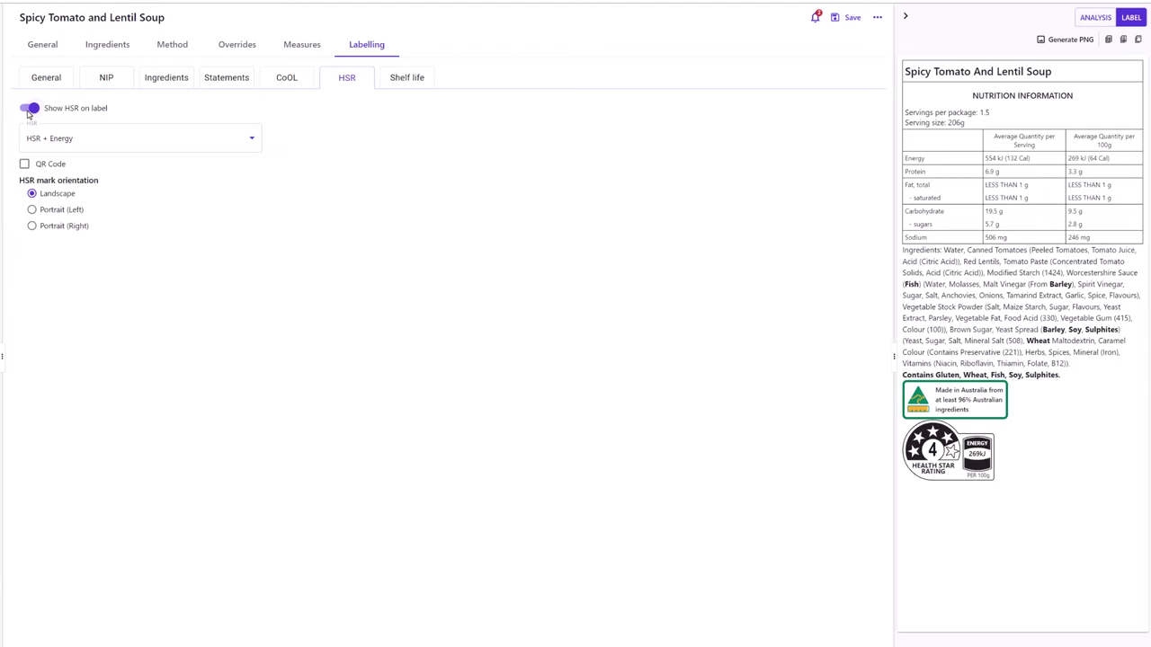
pyautogui.click(51, 138)
pyautogui.click(53, 164)
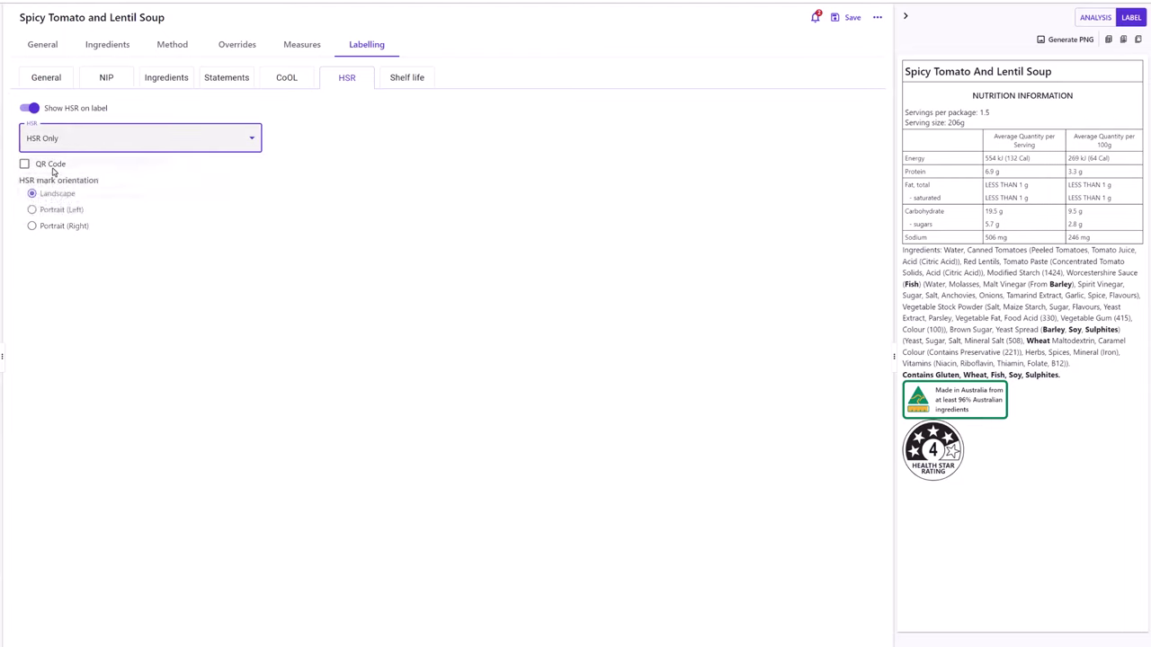
pyautogui.click(54, 141)
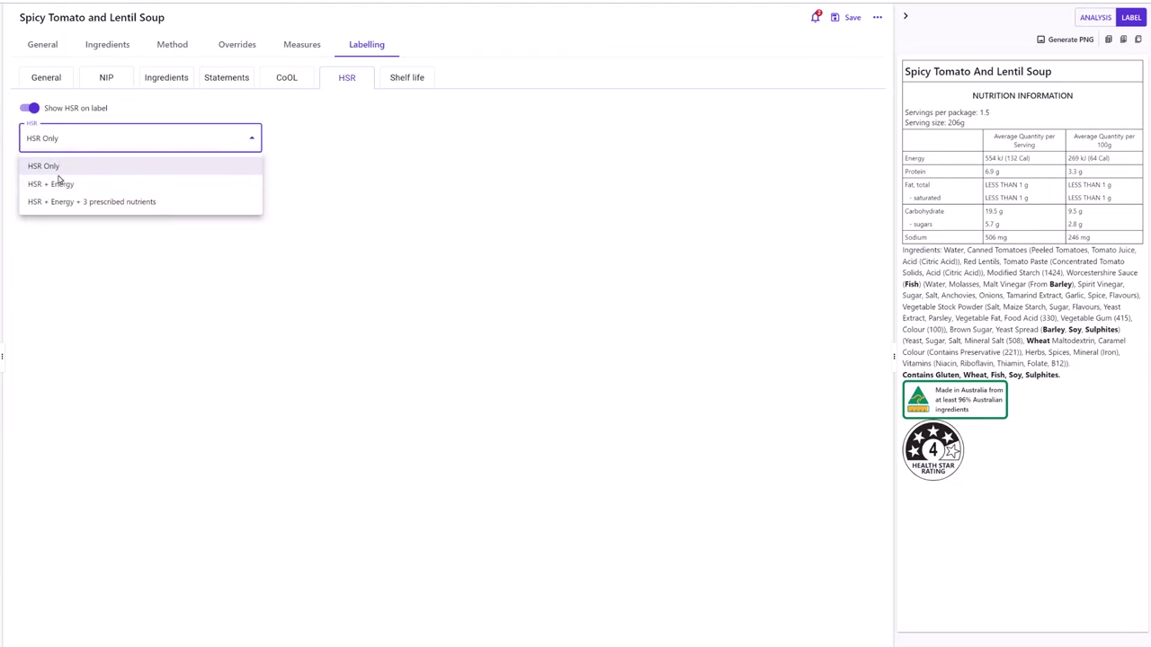
pyautogui.click(56, 184)
pyautogui.click(70, 142)
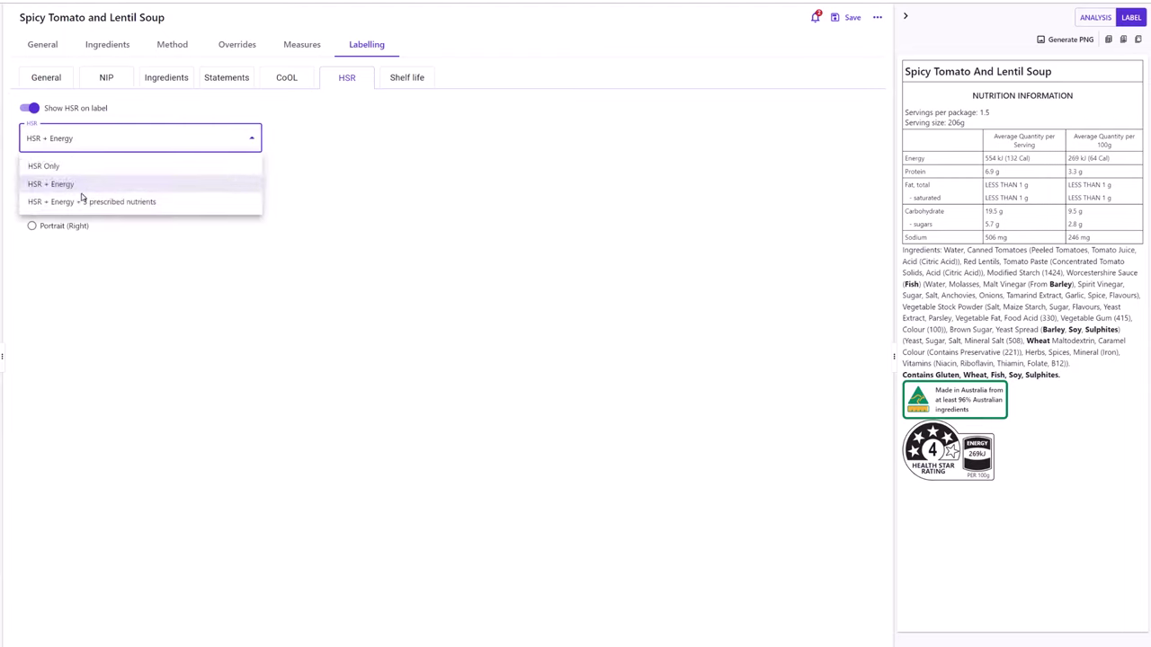
pyautogui.click(83, 202)
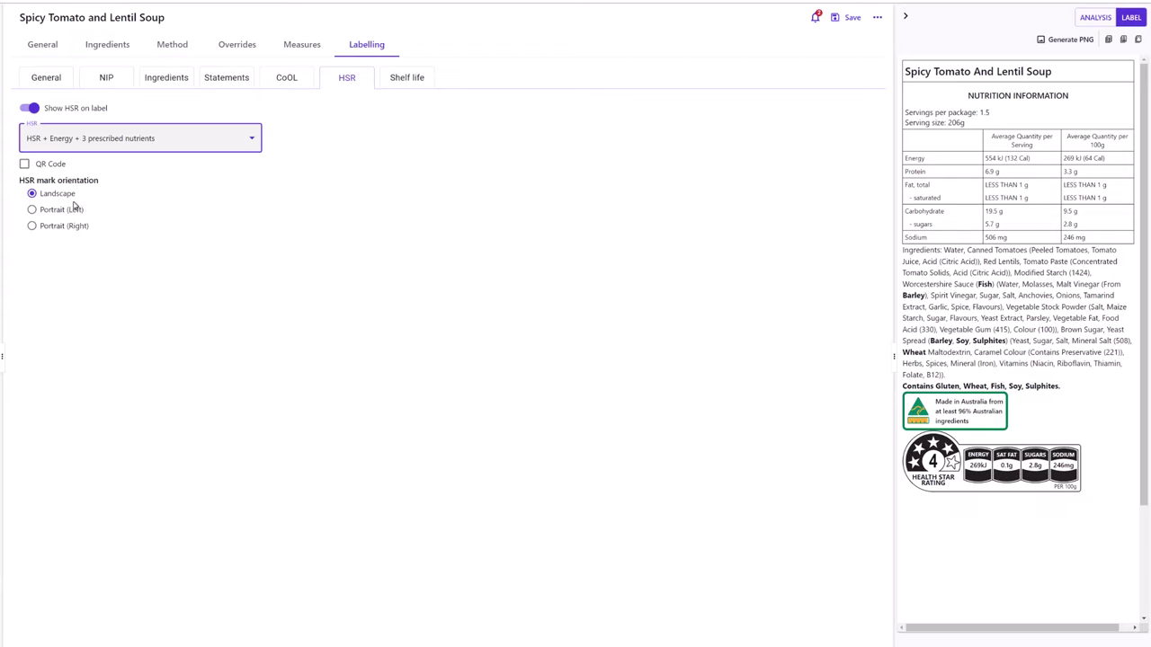
# Try the Portrait (Left) and Portrait (Right) orientations for the HSR mark, and return it to Landscape
pyautogui.click(32, 194)
pyautogui.click(32, 210)
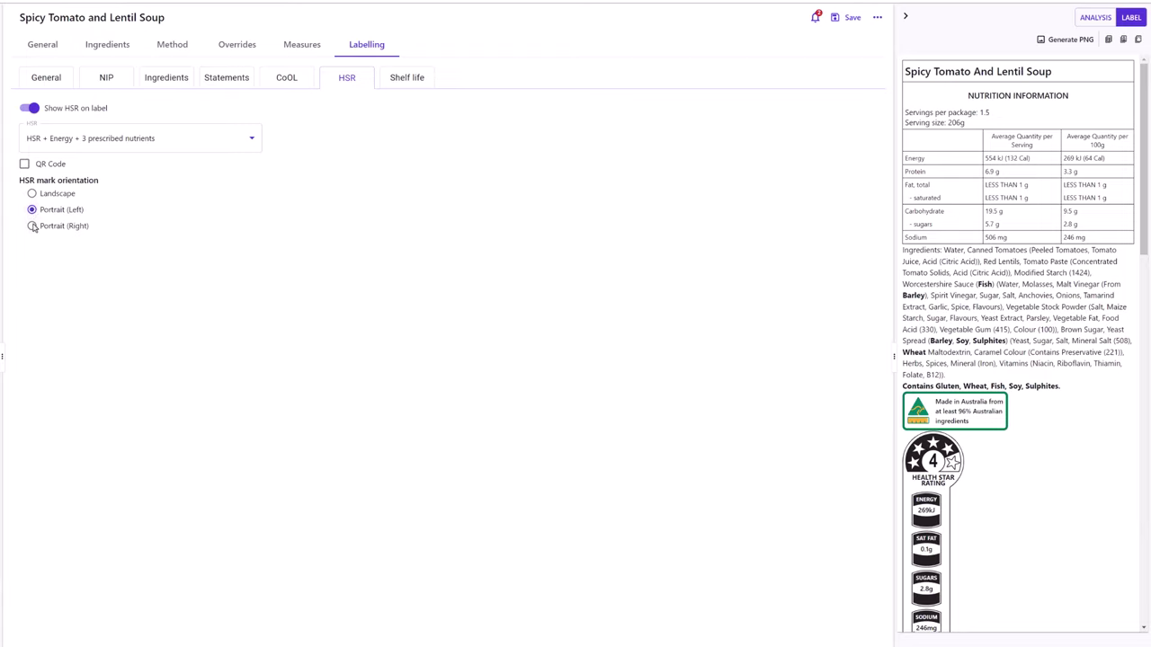
pyautogui.click(33, 226)
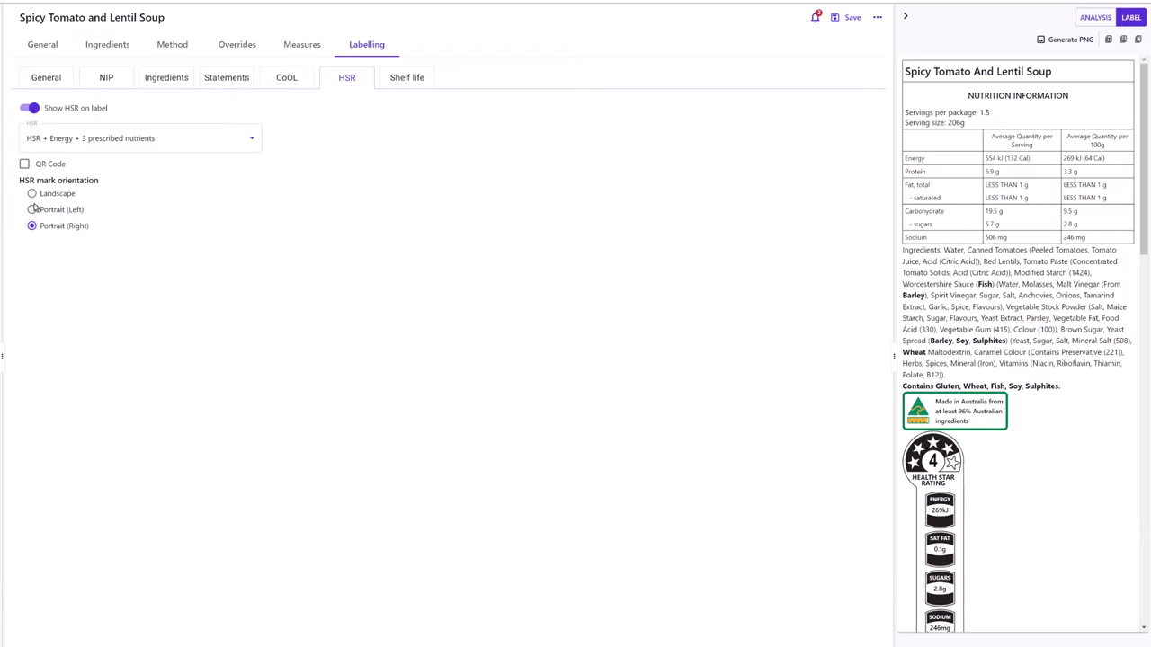
pyautogui.click(34, 195)
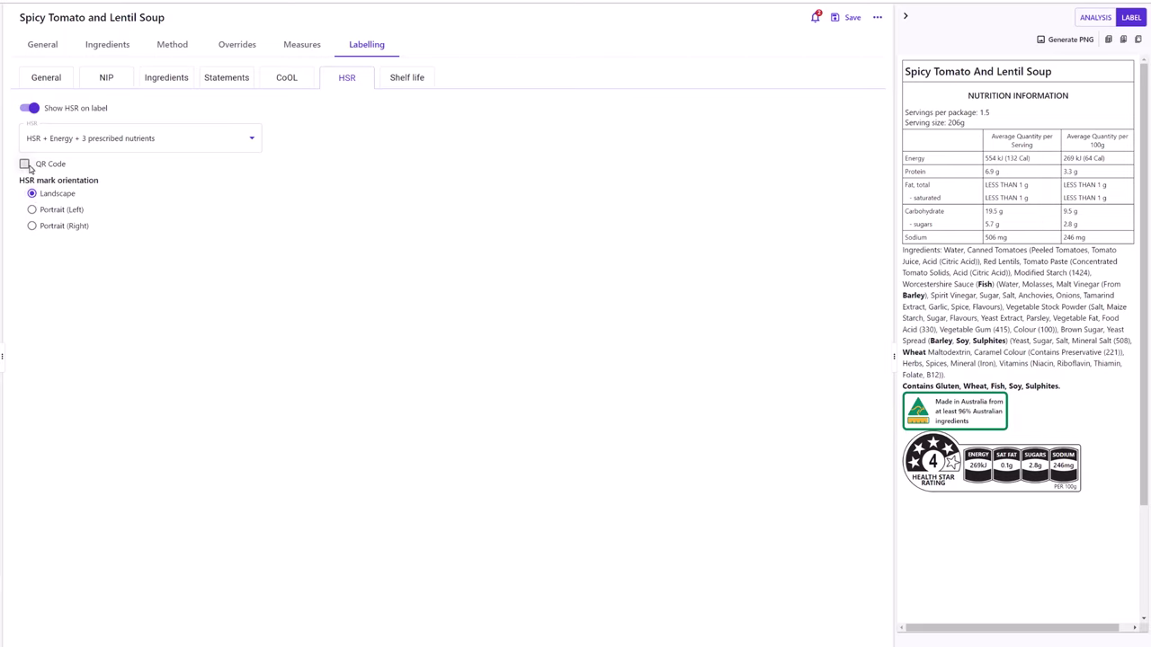
# Add the QR code to the soup's label and generate a PNG of the label
pyautogui.click(25, 165)
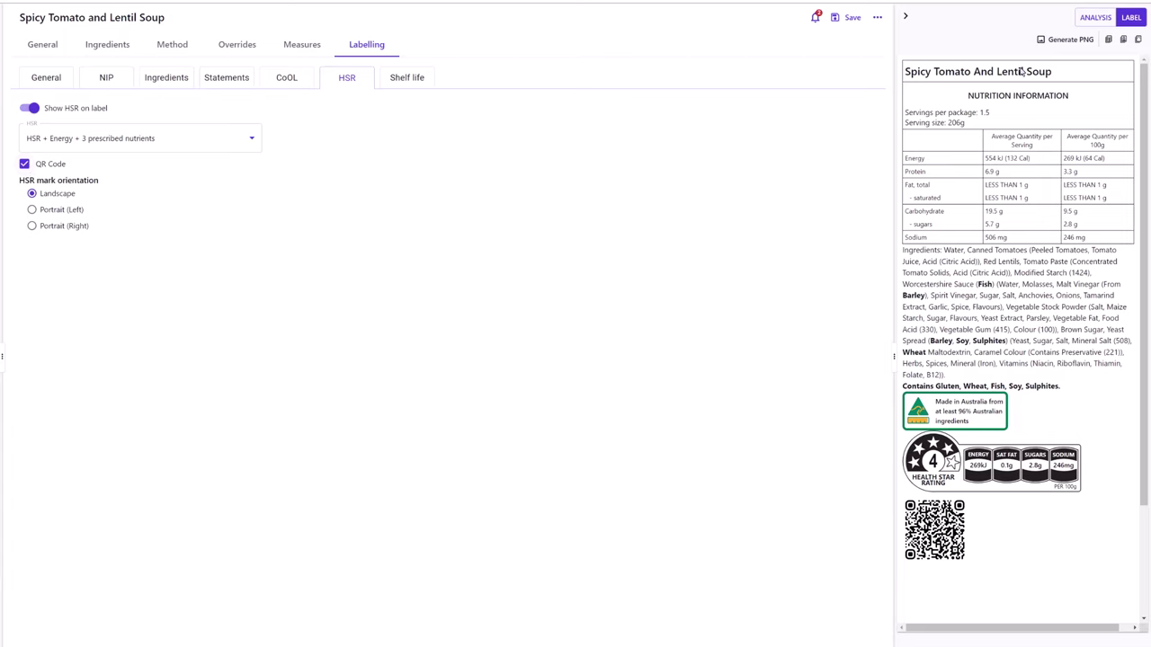
pyautogui.click(1069, 41)
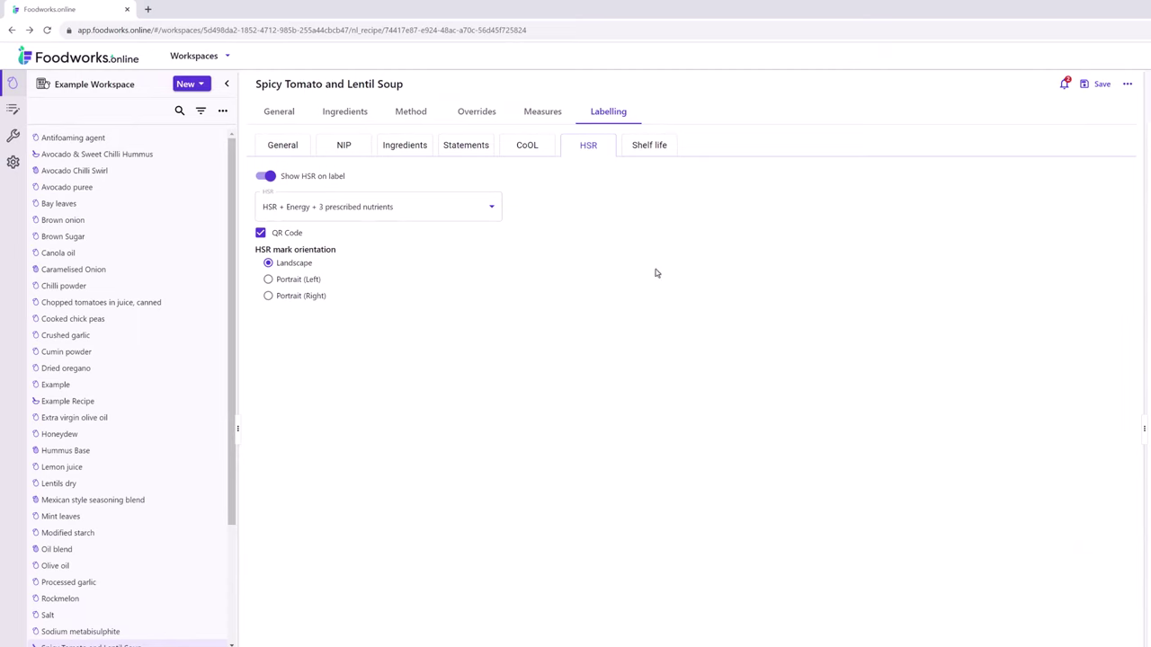
# Save the soup recipe's changes and publish the workspace's labelling information filtered to Recipes only
pyautogui.click(16, 137)
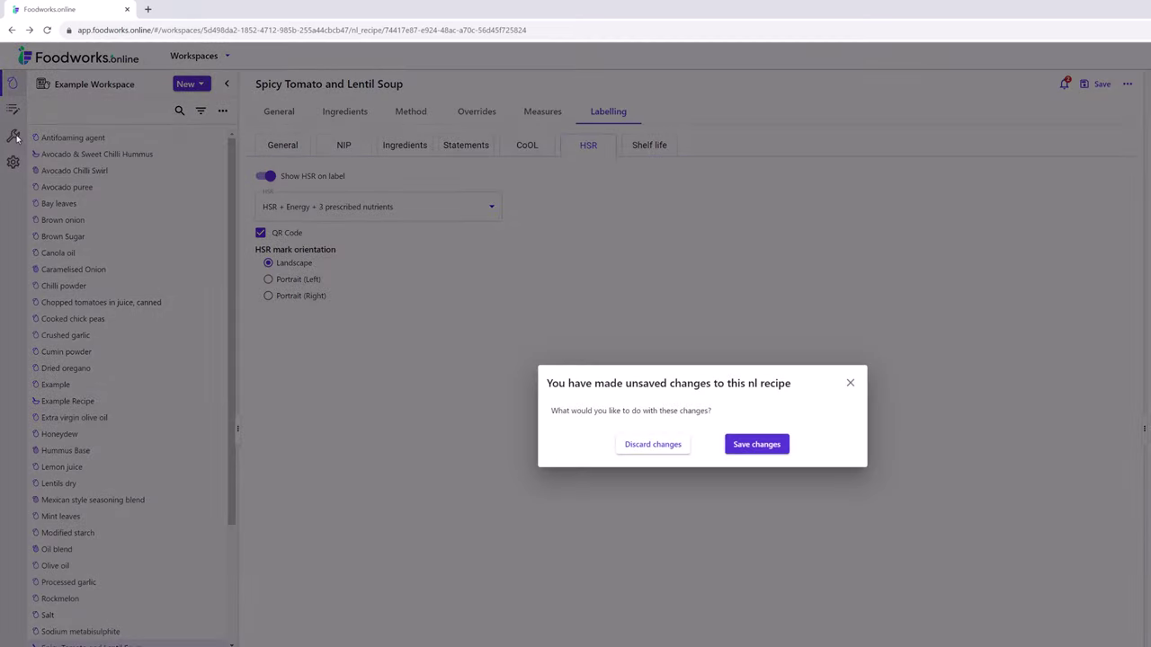
pyautogui.click(775, 446)
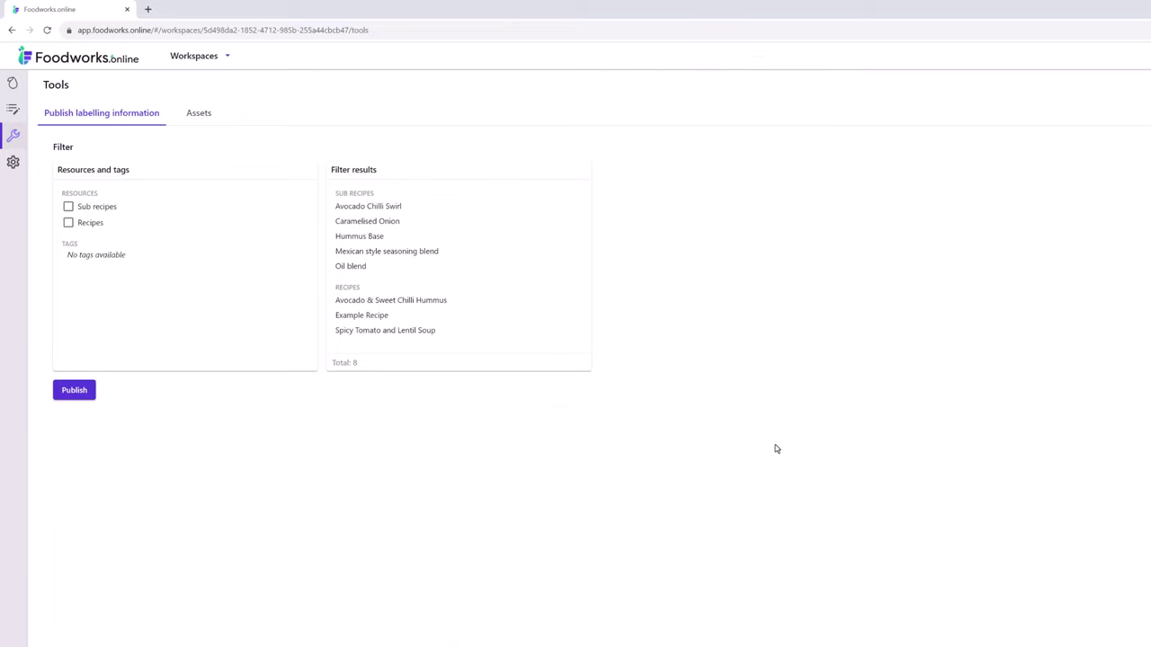
pyautogui.click(69, 224)
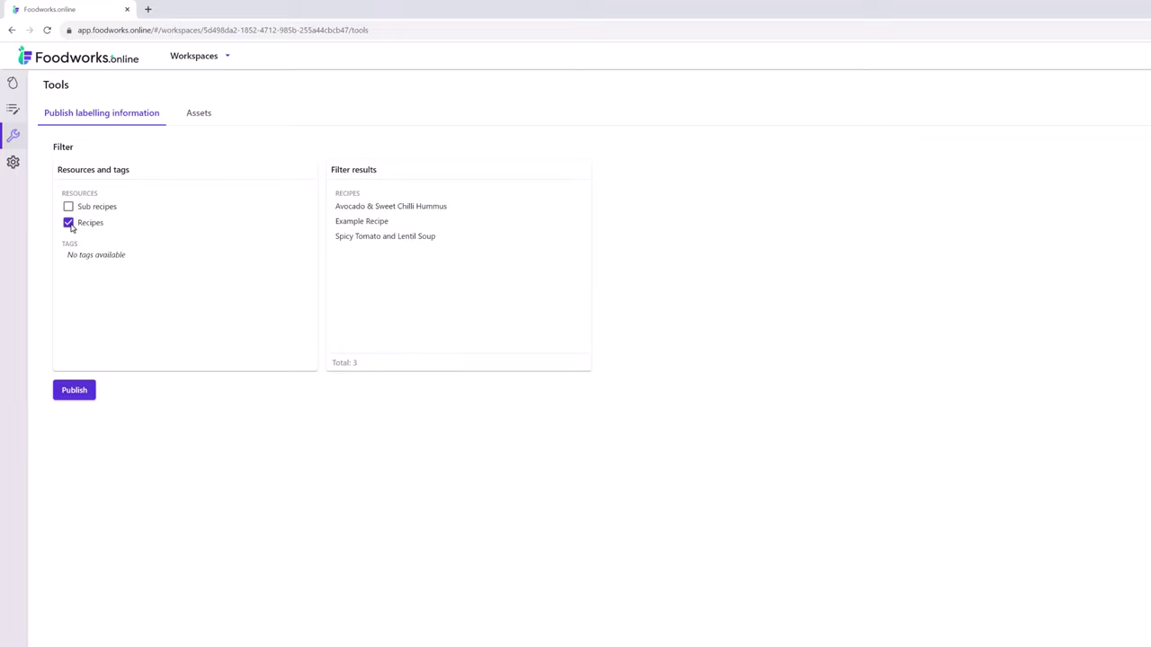
pyautogui.click(72, 395)
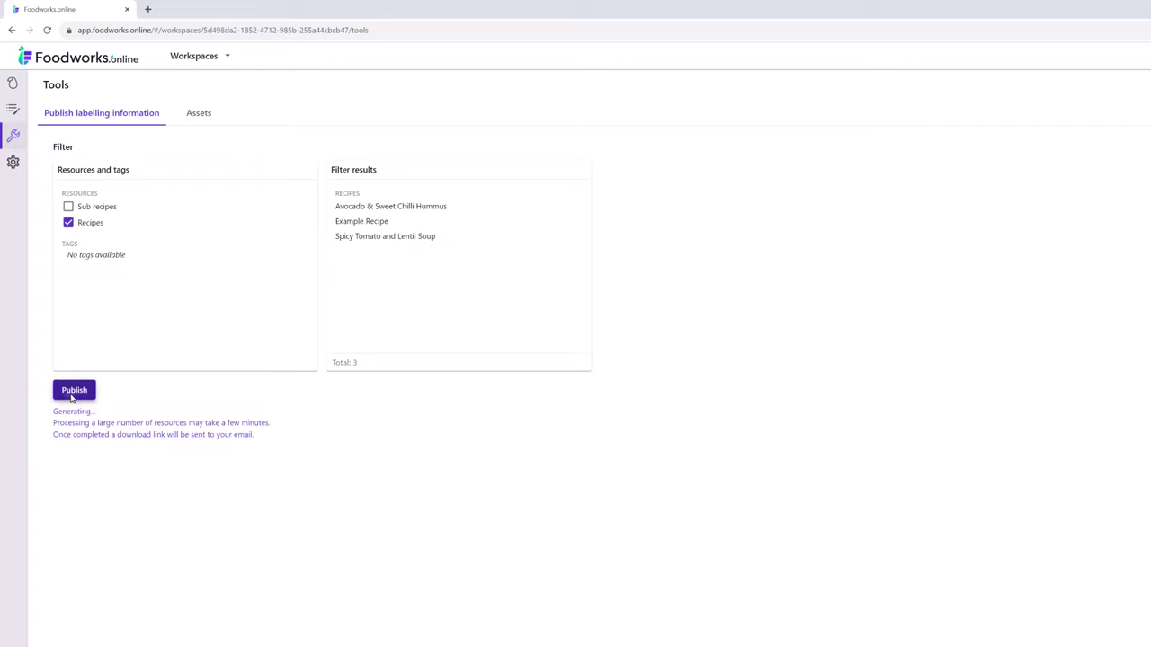